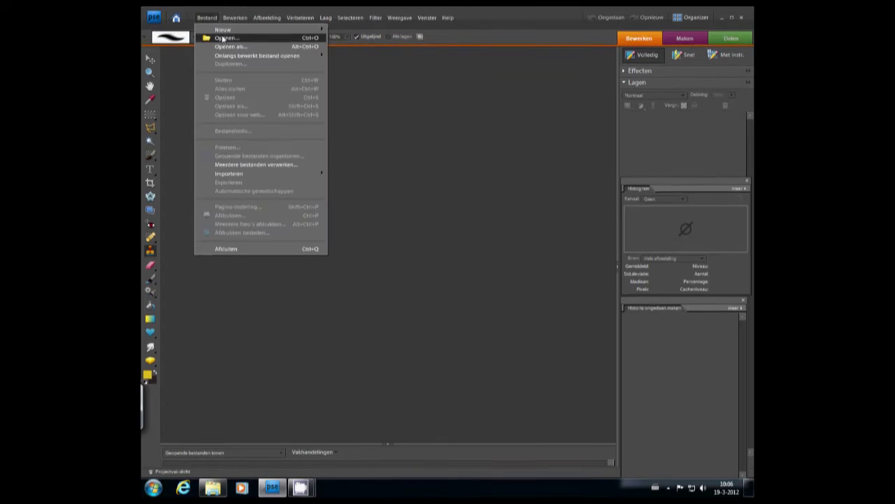
# Step: Open the photo parkeren1.jpg from the werkfolder folder
pyautogui.click(225, 38)
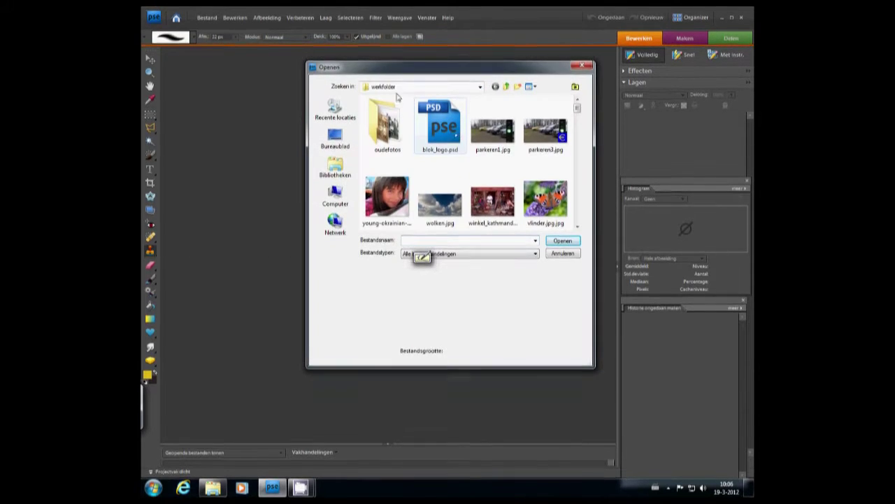
pyautogui.click(493, 136)
pyautogui.click(563, 241)
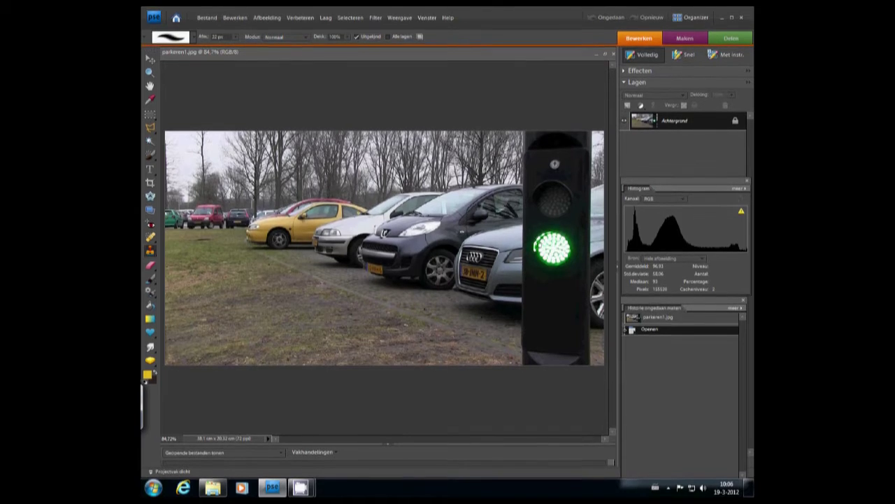
# Step: Select a rectangle around the traffic light's lit green lamp and copy and paste it onto a new layer
pyautogui.click(149, 115)
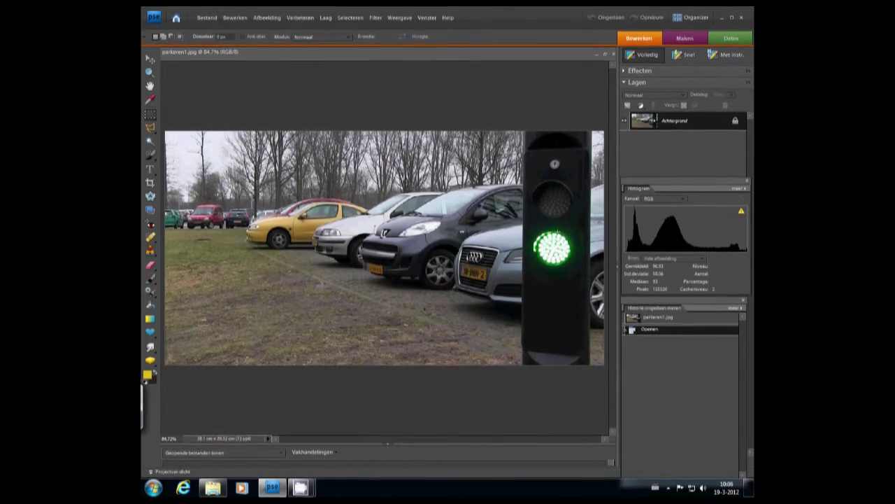
pyautogui.moveTo(528, 228); pyautogui.dragTo(578, 270)
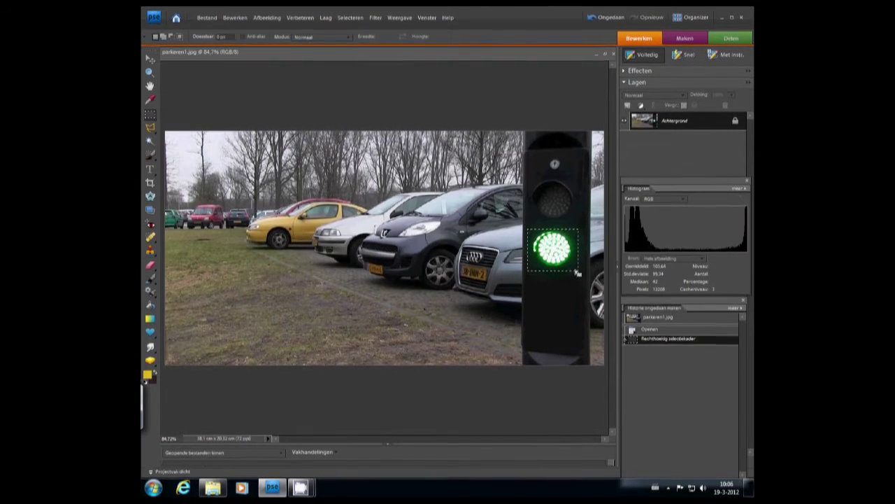
pyautogui.click(235, 17)
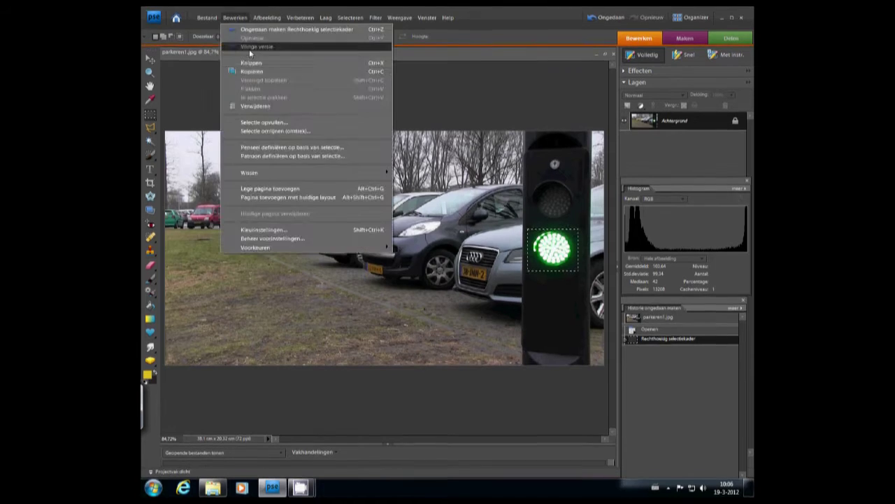
pyautogui.click(252, 72)
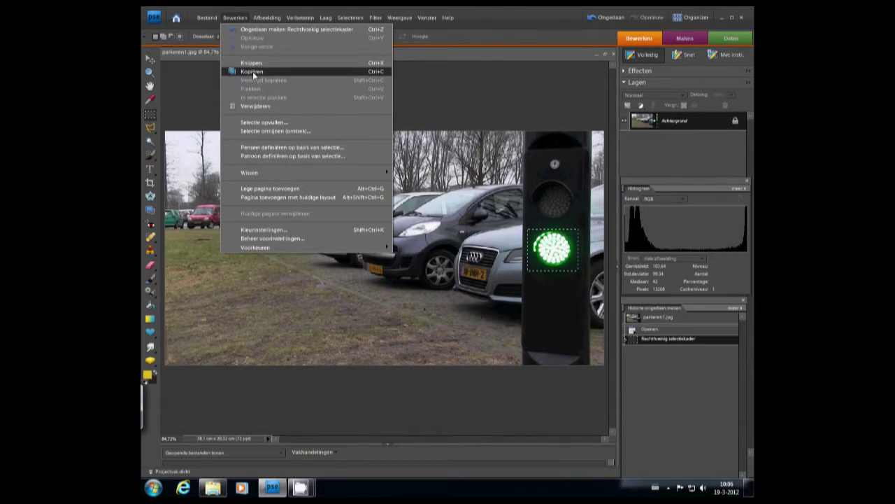
pyautogui.click(236, 21)
pyautogui.click(250, 89)
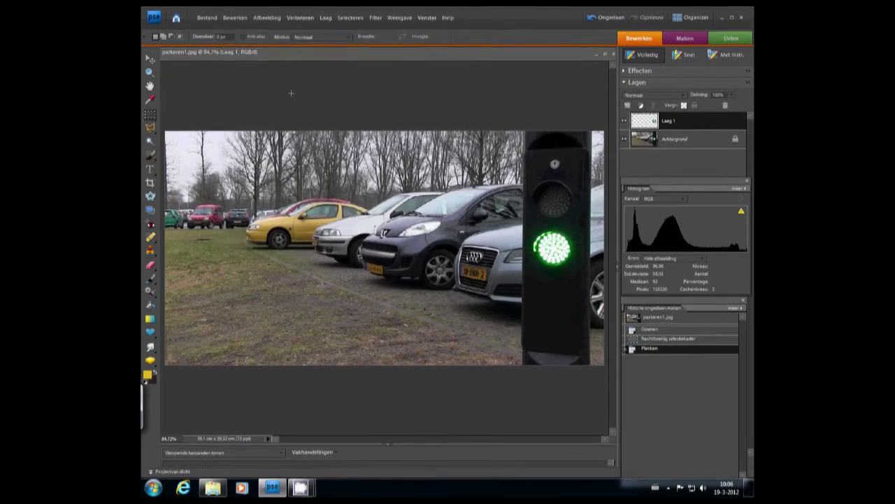
# Step: Move the pasted green lamp up over the unlit upper lamp and hide its layer, Laag 1
pyautogui.click(149, 59)
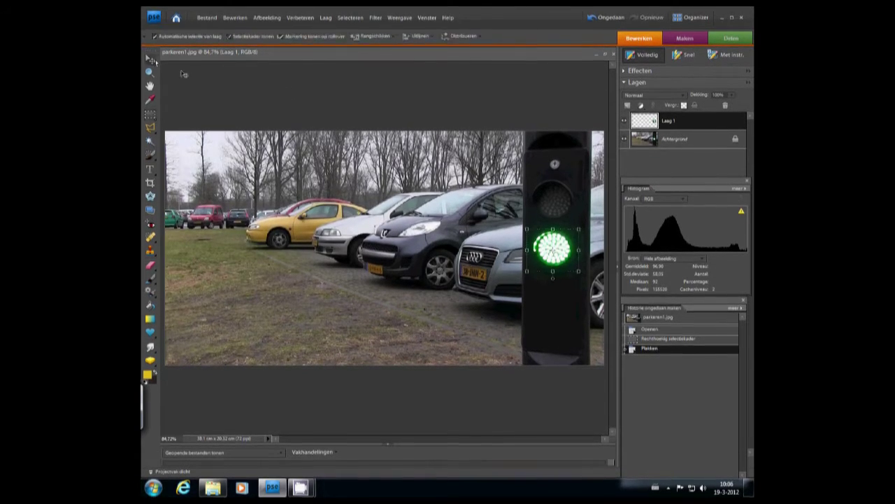
pyautogui.moveTo(557, 250); pyautogui.dragTo(555, 198)
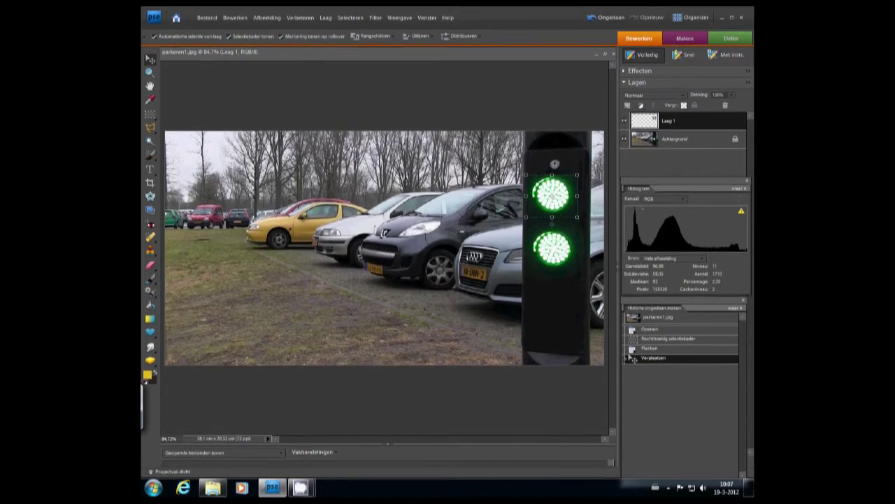
pyautogui.click(626, 122)
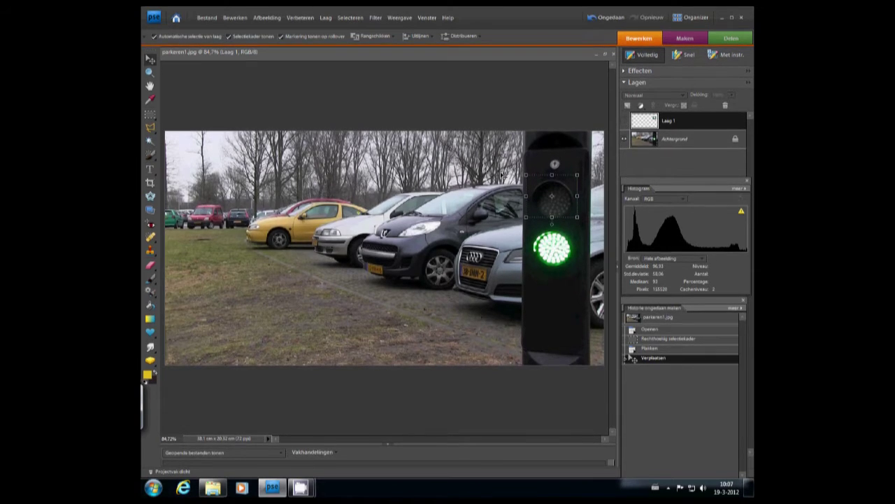
# Step: Select a rectangle around the unlit upper lamp on the Achtergrond layer and copy and paste it onto a new layer
pyautogui.click(680, 142)
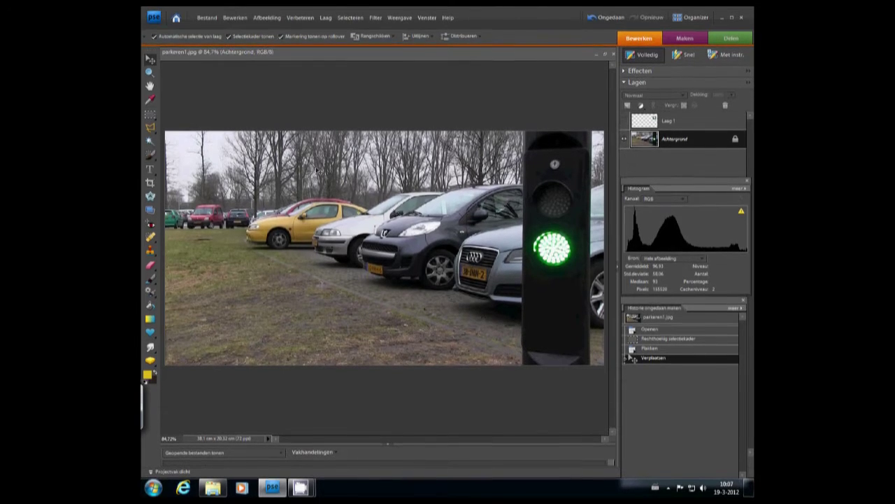
pyautogui.click(149, 114)
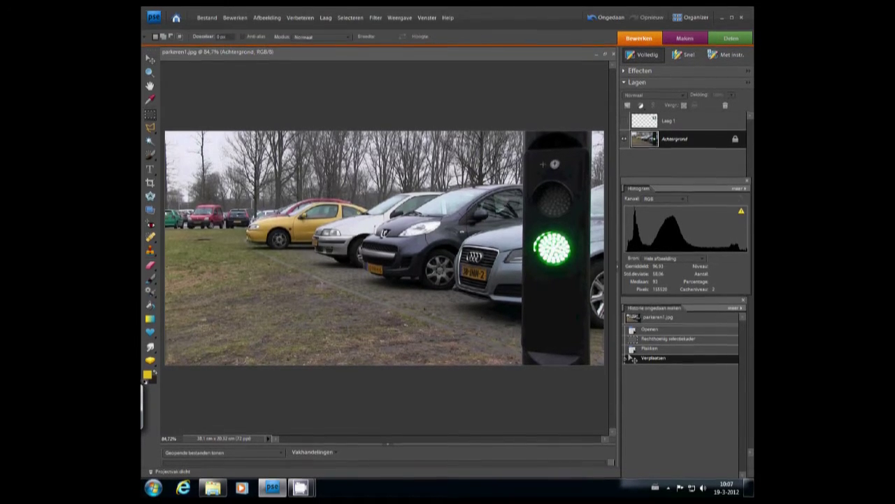
pyautogui.moveTo(530, 176); pyautogui.dragTo(578, 222)
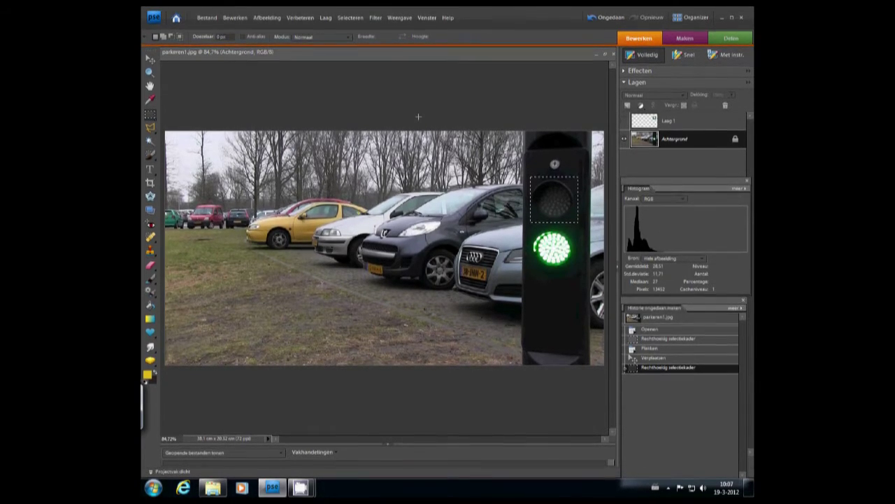
pyautogui.click(233, 18)
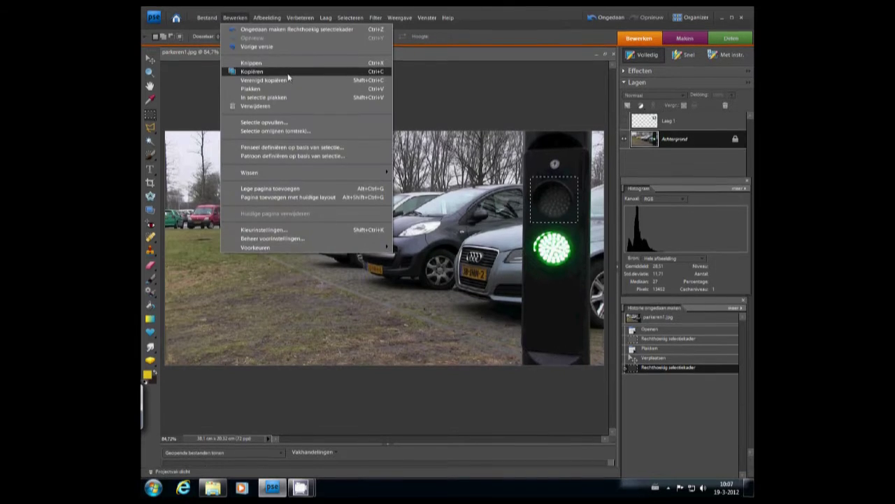
pyautogui.click(264, 71)
pyautogui.click(235, 18)
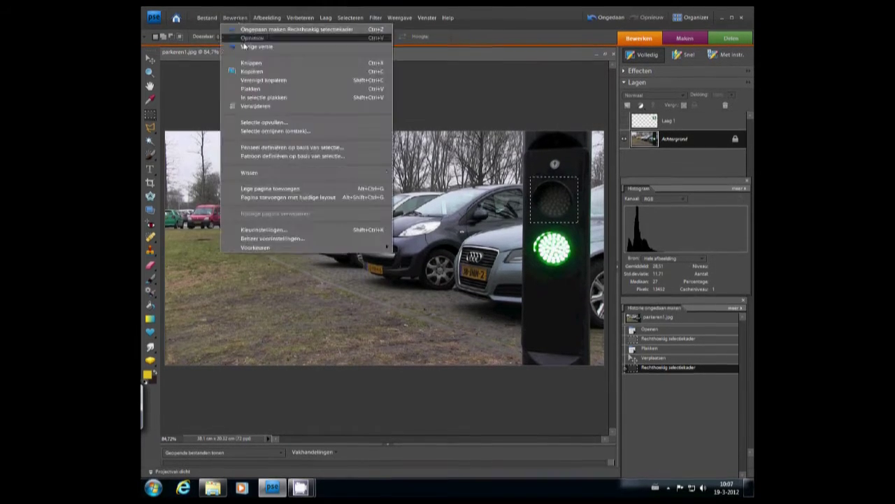
pyautogui.click(255, 89)
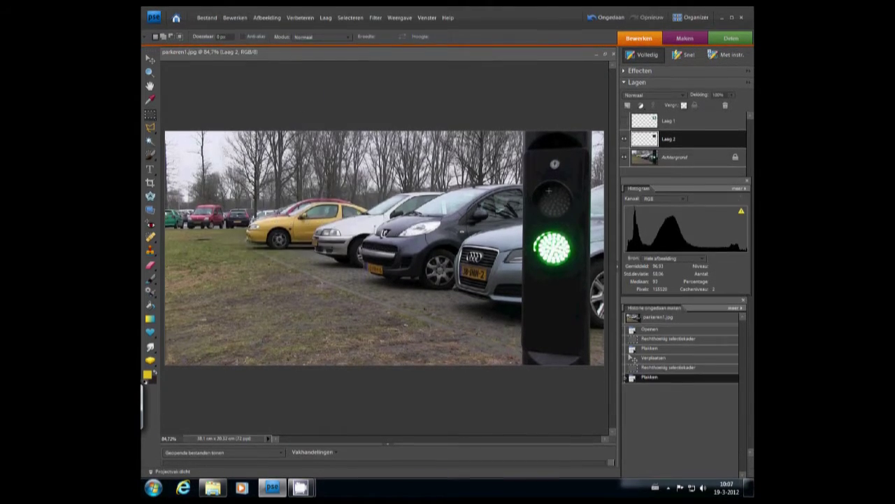
# Step: Rename layer Laag 2, holding the unlit lamp, as "donker"
pyautogui.click(671, 121)
pyautogui.doubleClick(669, 120)
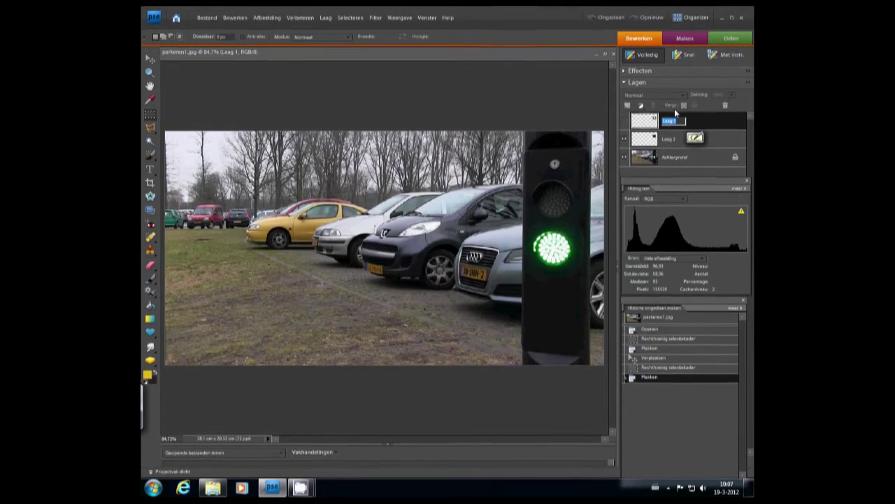
pyautogui.click(671, 139)
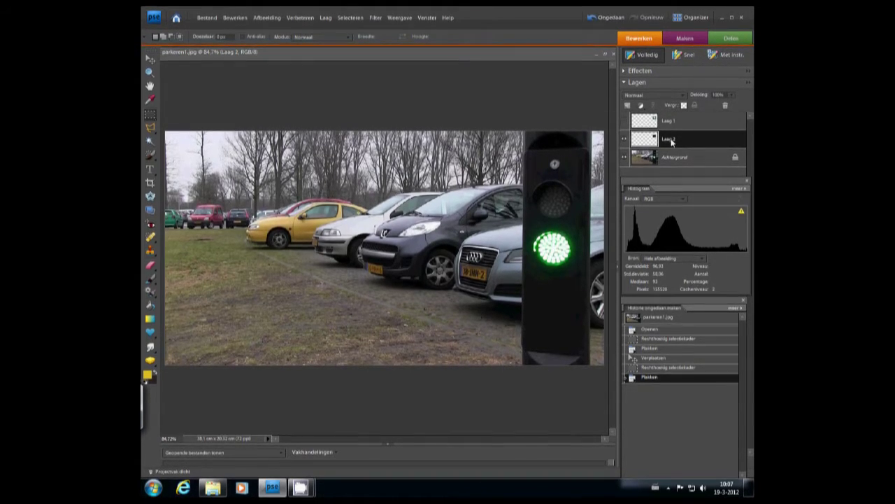
pyautogui.doubleClick(673, 138)
pyautogui.write('stoplicht')
pyautogui.press('Return')
# Step: Rename layer Laag 1, holding the green lamp copy, as "rood"
pyautogui.click(670, 120)
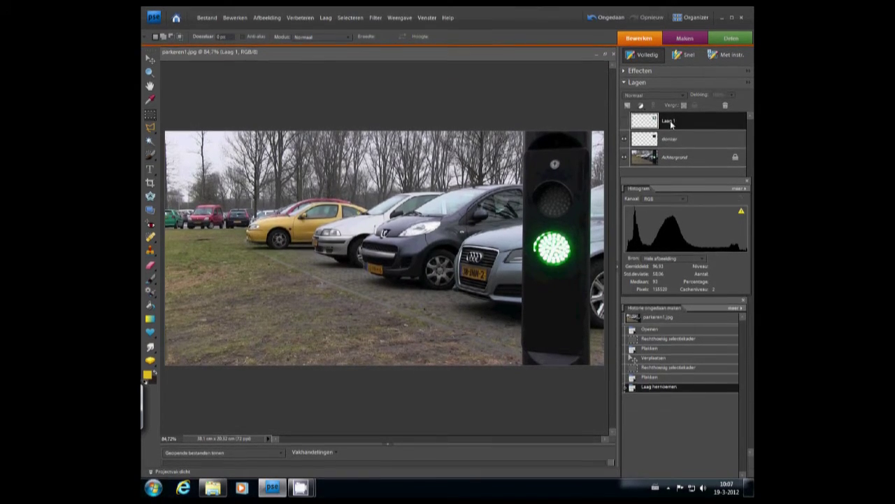
pyautogui.doubleClick(671, 120)
pyautogui.write('l')
pyautogui.write('ood')
pyautogui.press('Return')
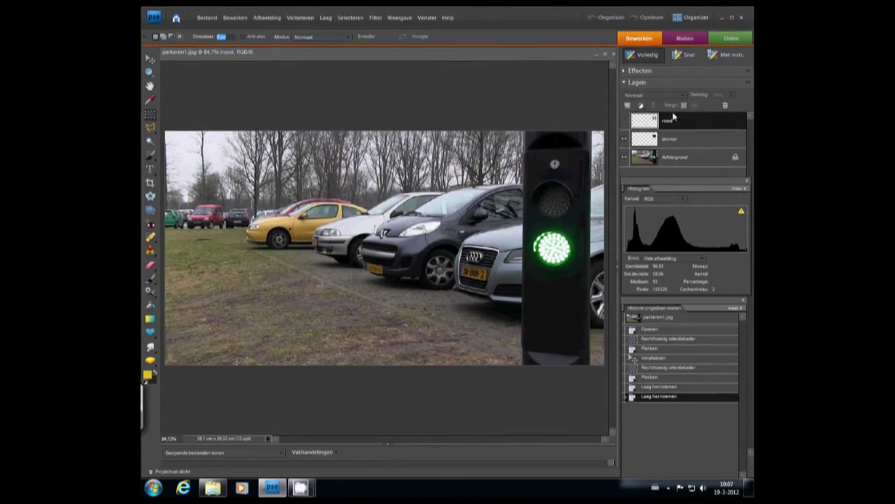
# Step: Show the rood layer and try to move the donker patch from the upper lamp with the Move tool
pyautogui.click(625, 121)
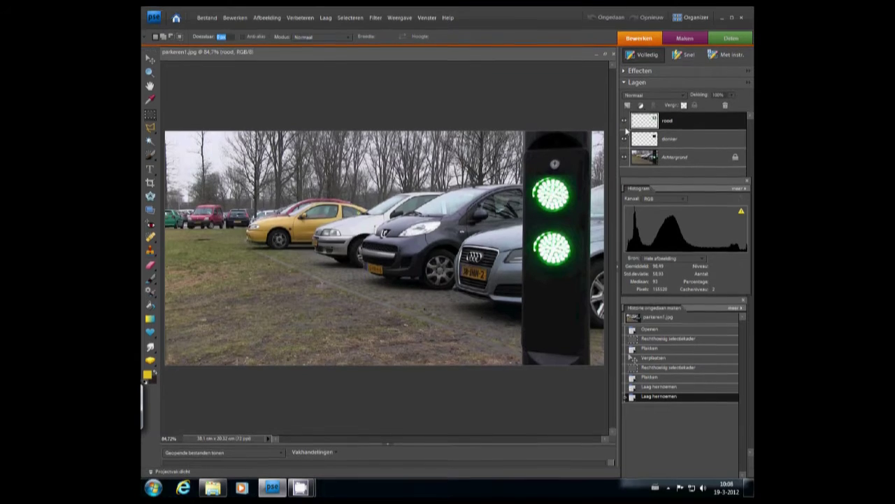
pyautogui.click(675, 143)
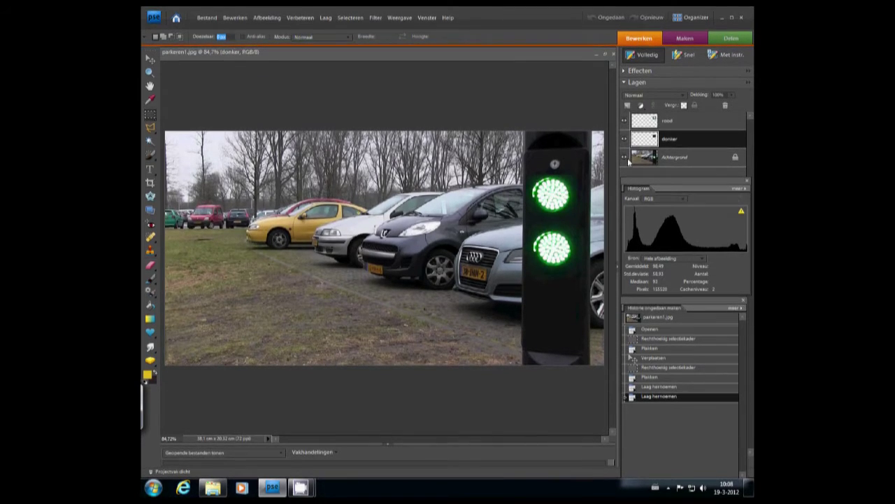
pyautogui.click(149, 59)
pyautogui.hotkey('alt', ']')
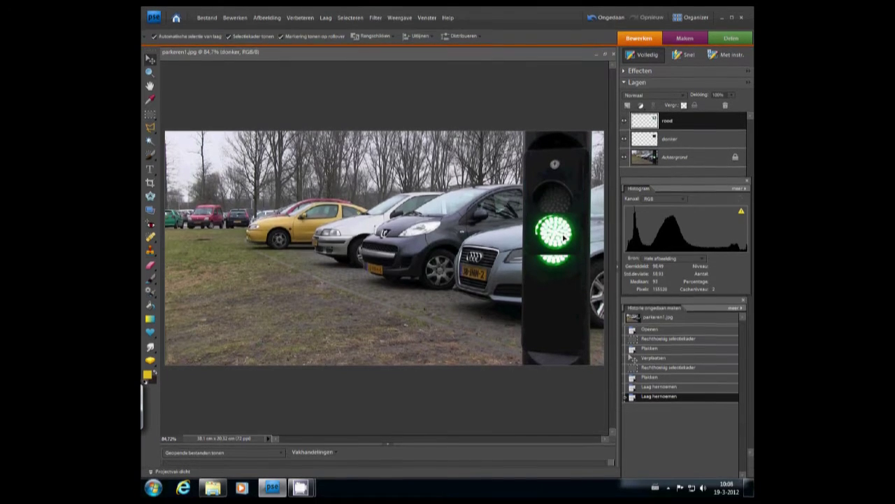
pyautogui.moveTo(561, 252); pyautogui.dragTo(561, 197)
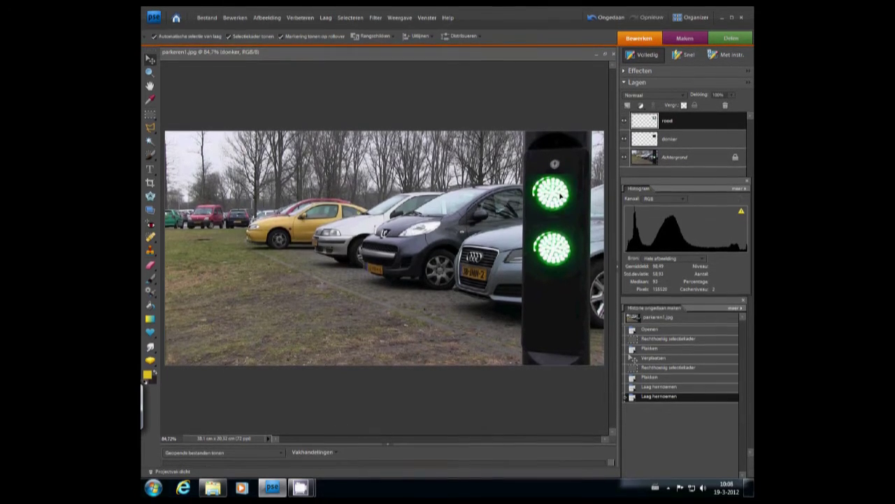
# Step: Cover the lit lower lamp by moving the donker patch down onto it while the rood layer is temporarily hidden
pyautogui.click(671, 140)
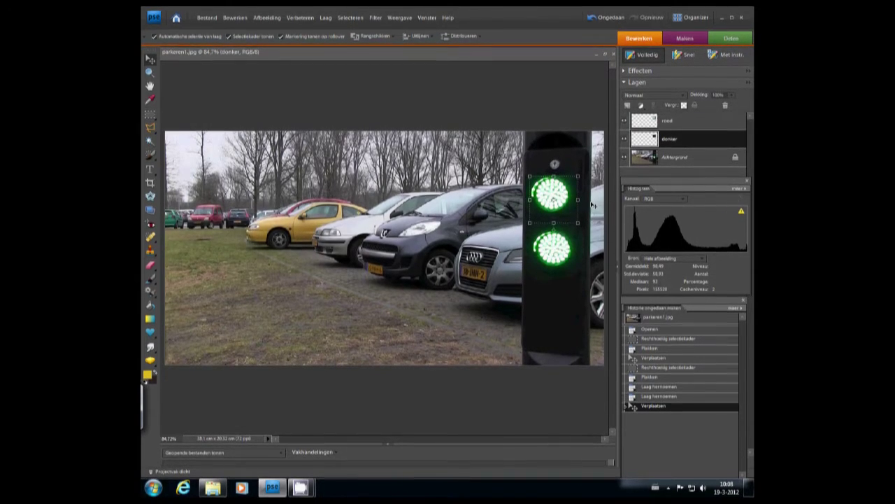
pyautogui.click(625, 121)
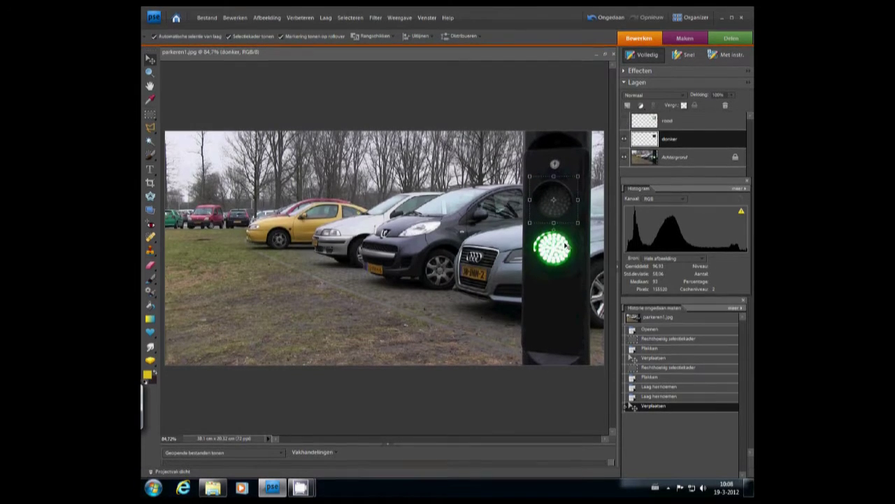
pyautogui.moveTo(557, 222); pyautogui.dragTo(560, 264)
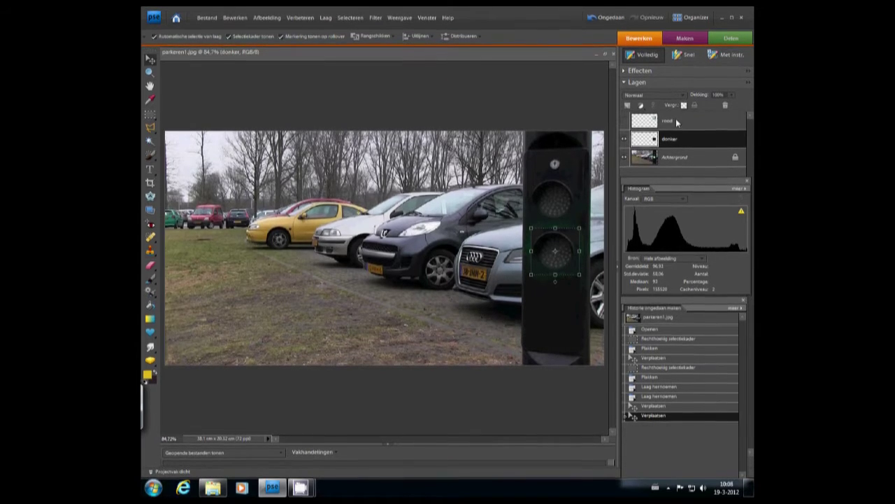
pyautogui.click(624, 121)
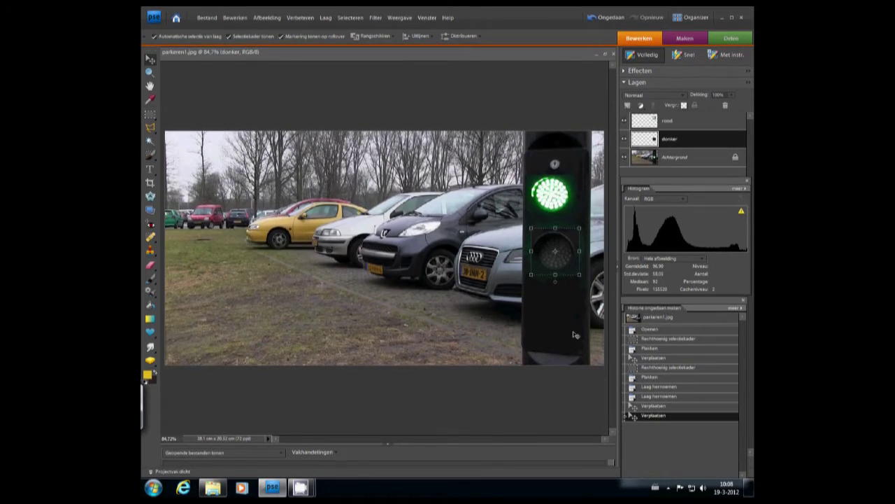
# Step: Start Replace Color (Kleur vervangen) on the rood layer, sample the lamp's light and darker greens, and raise Overeenkomst to about 193
pyautogui.click(681, 121)
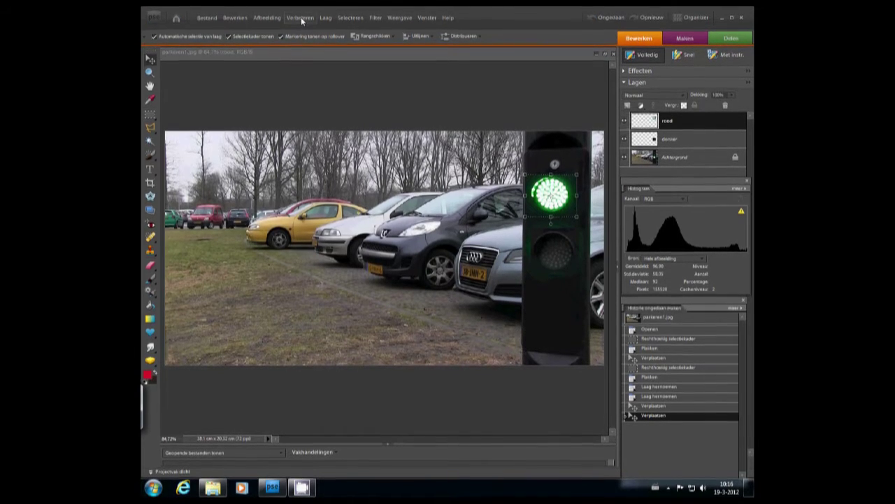
pyautogui.click(302, 22)
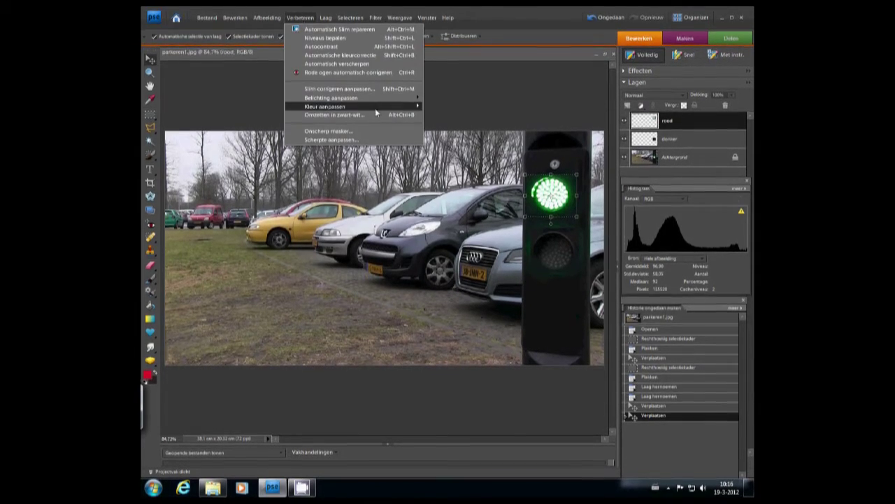
pyautogui.moveTo(374, 108)
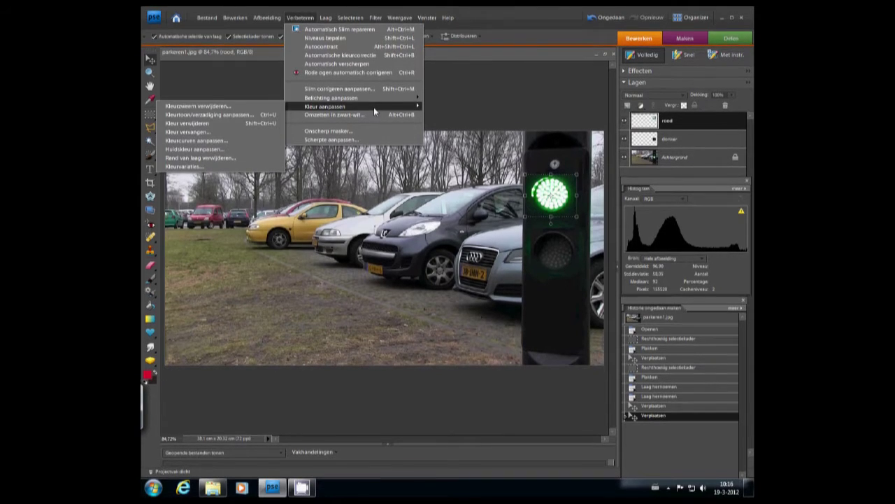
pyautogui.click(199, 133)
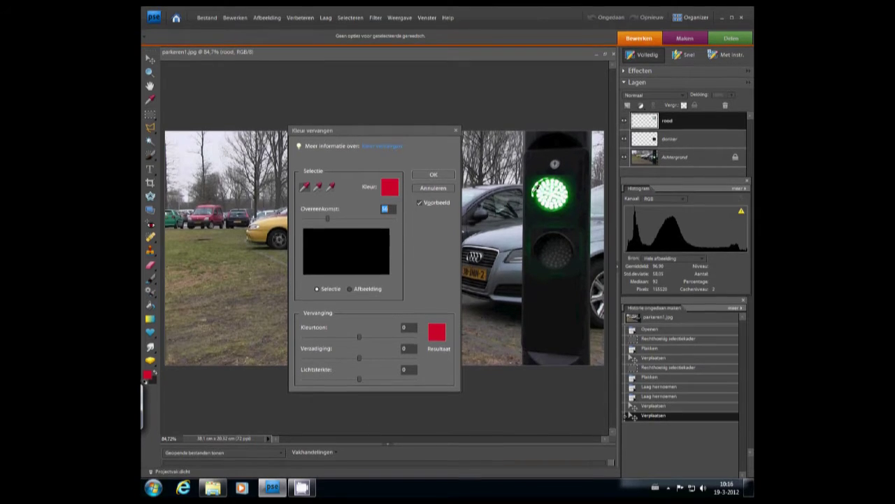
pyautogui.click(536, 190)
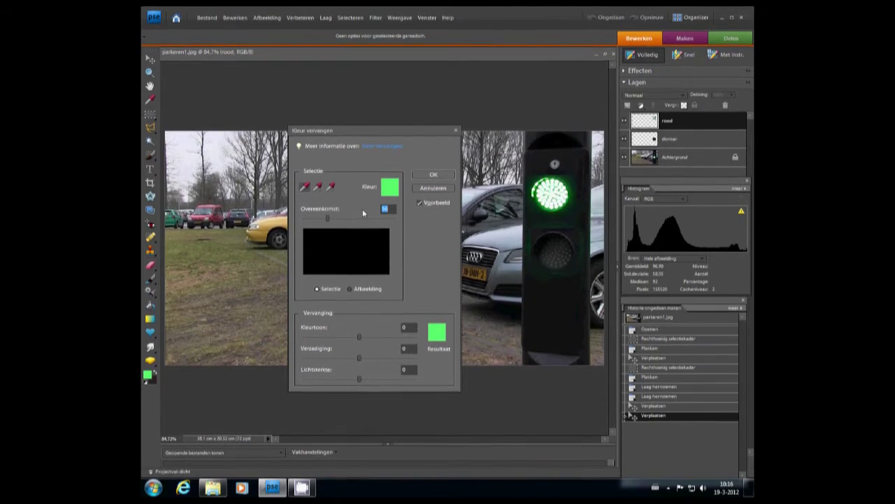
pyautogui.click(318, 190)
pyautogui.click(539, 202)
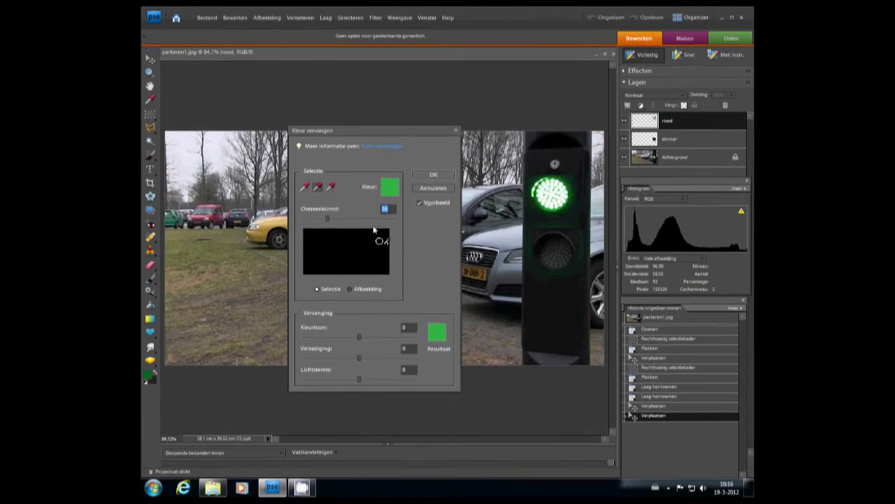
pyautogui.moveTo(334, 216); pyautogui.dragTo(393, 218)
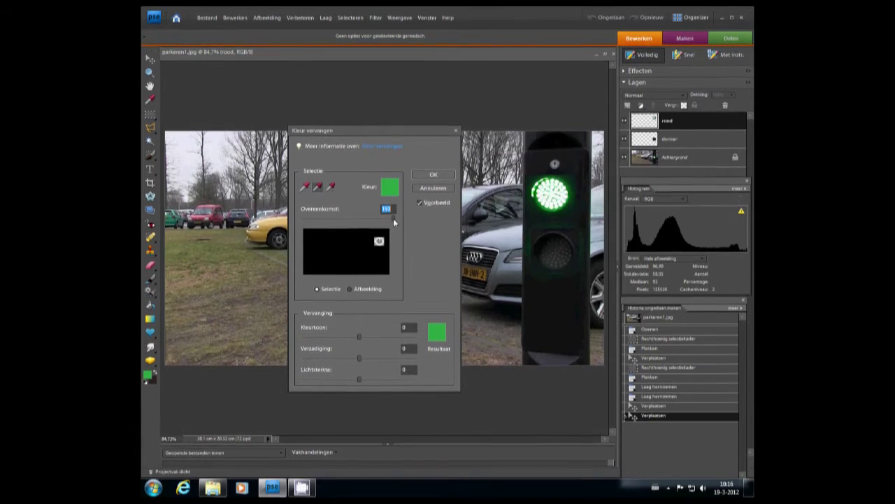
# Step: Set the Replace Color target to bright red with hue 347 (f90337) and apply it to the rood layer
pyautogui.click(435, 334)
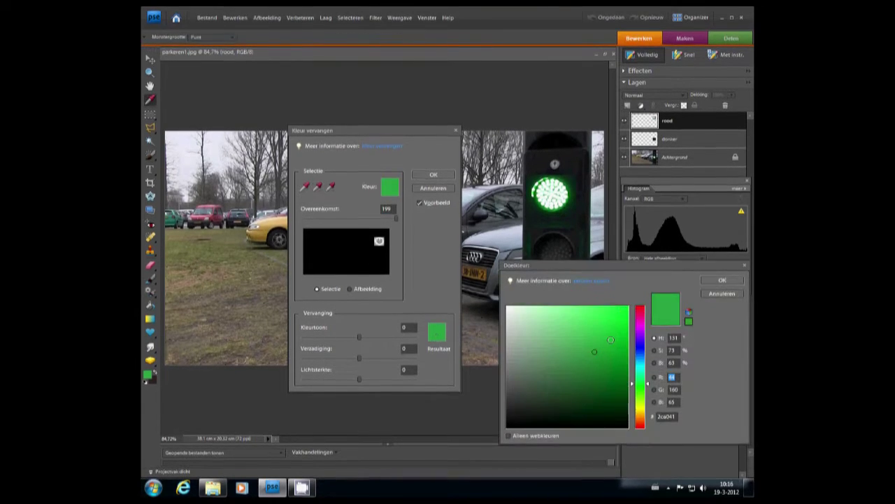
pyautogui.click(636, 312)
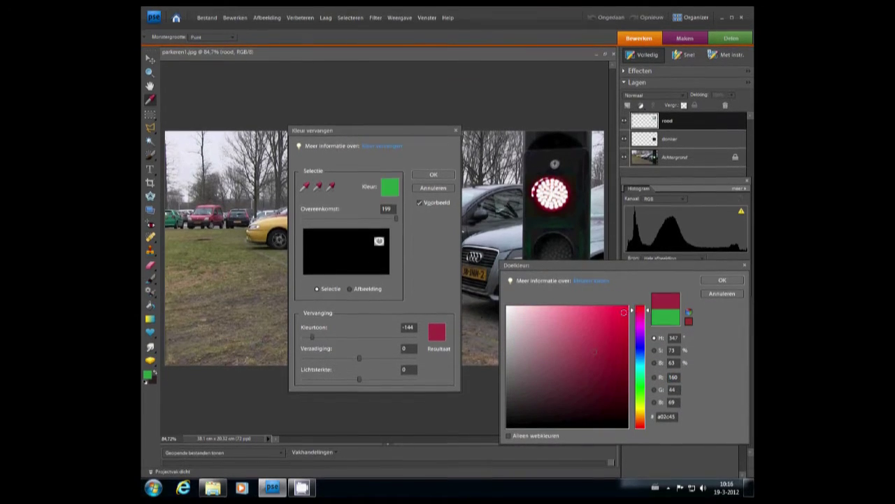
pyautogui.click(624, 309)
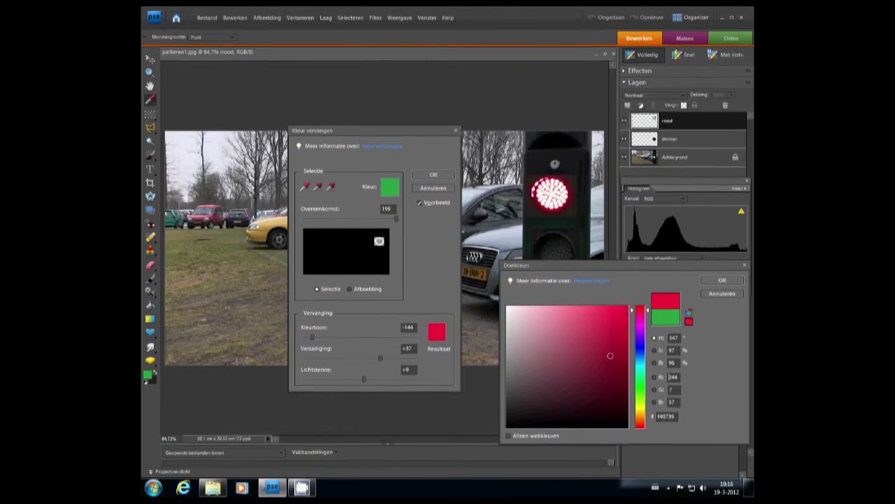
pyautogui.click(627, 308)
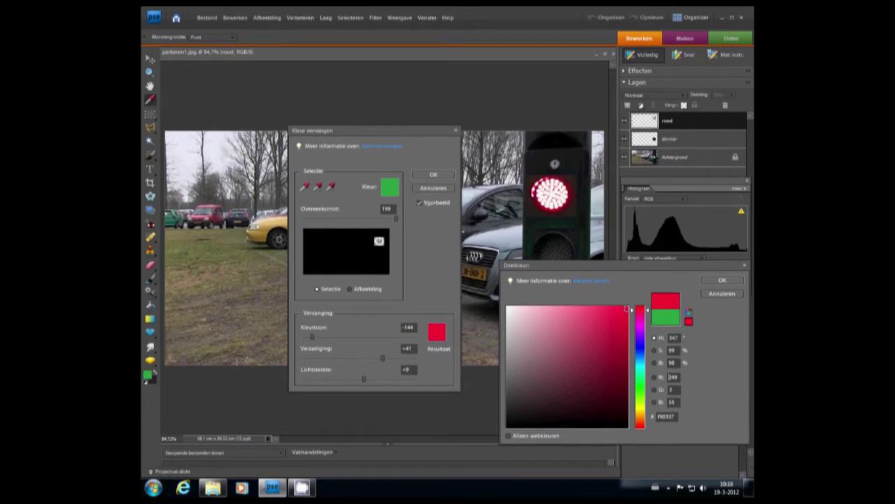
pyautogui.click(718, 284)
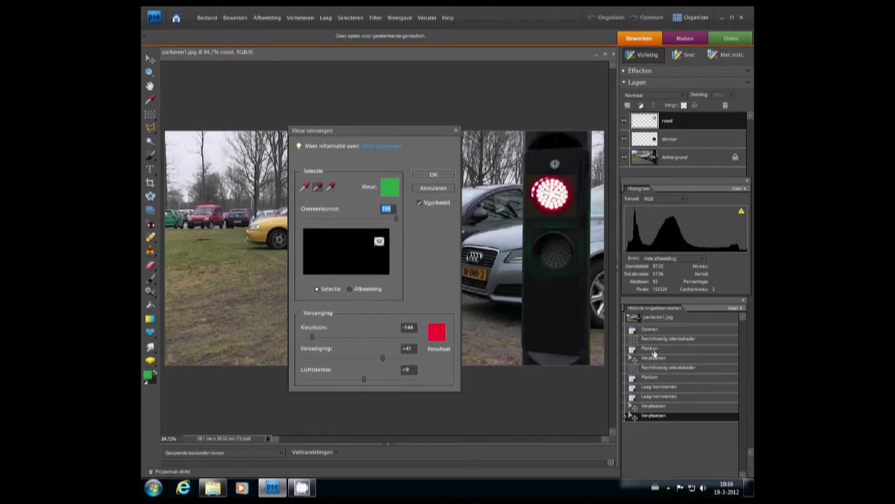
pyautogui.click(434, 175)
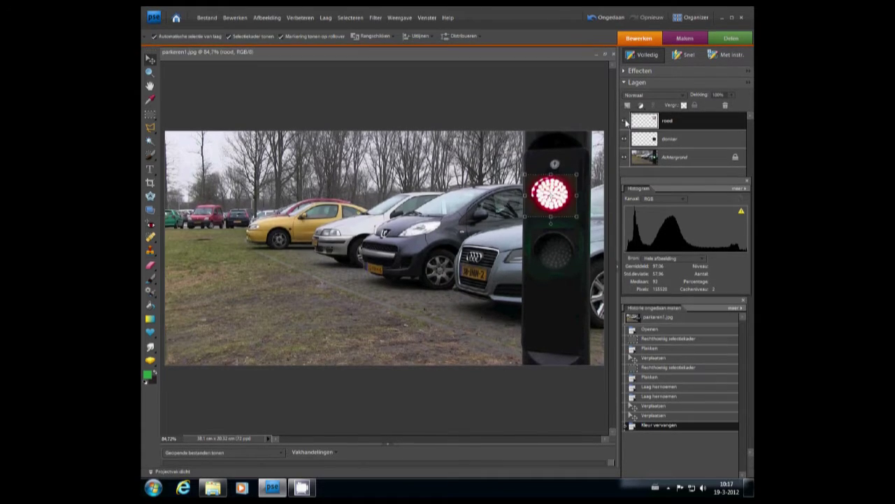
# Step: Toggle the visibility of the rood and donker layers to compare the edited traffic light with the original photo
pyautogui.click(625, 124)
pyautogui.click(625, 128)
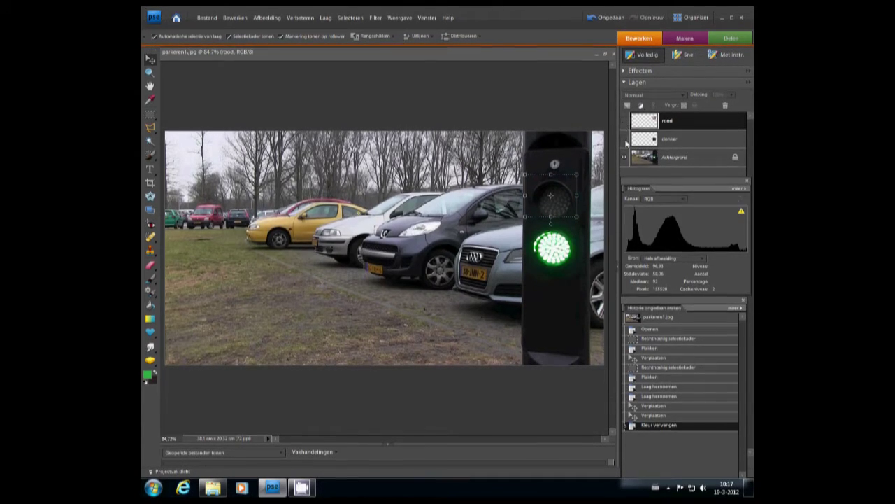
pyautogui.click(625, 128)
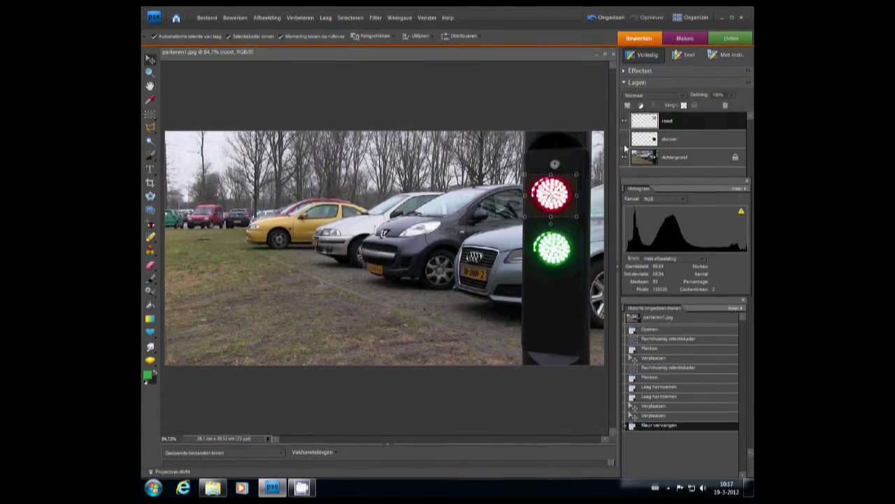
pyautogui.click(625, 139)
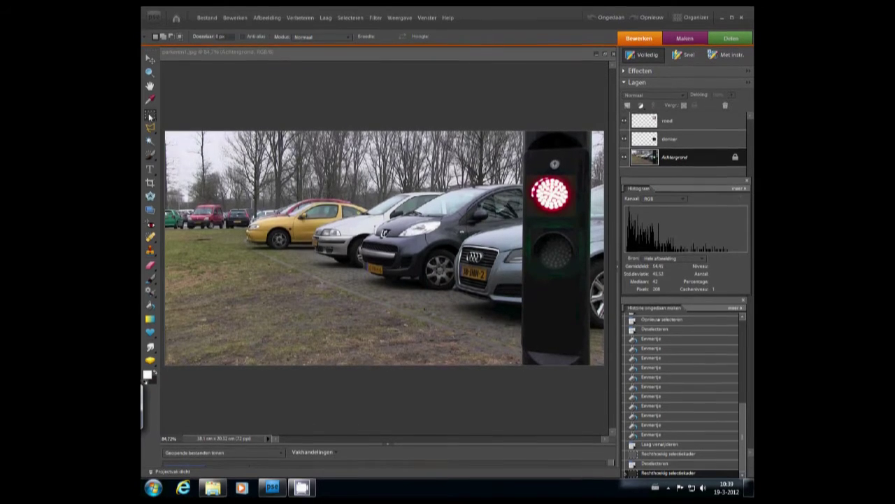
# Step: Copy a rectangular selection of the blank dark housing below the lower lamp on the Achtergrond layer
pyautogui.click(516, 286)
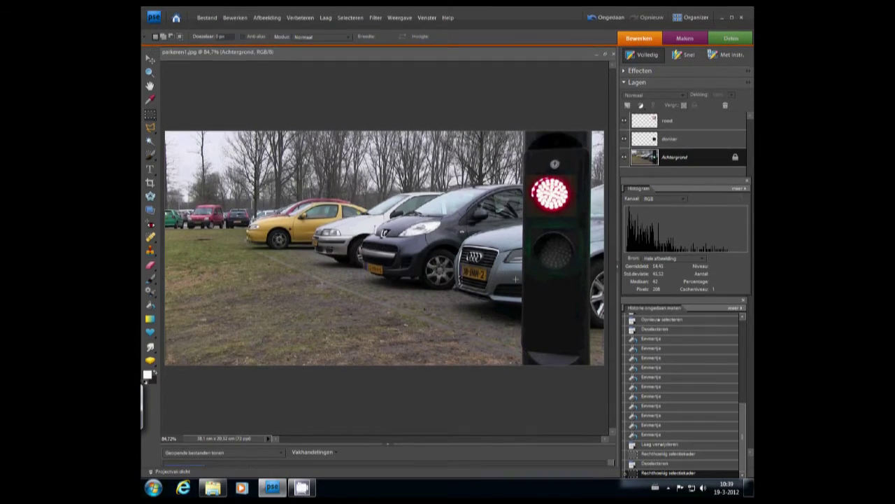
pyautogui.moveTo(517, 274); pyautogui.dragTo(584, 351)
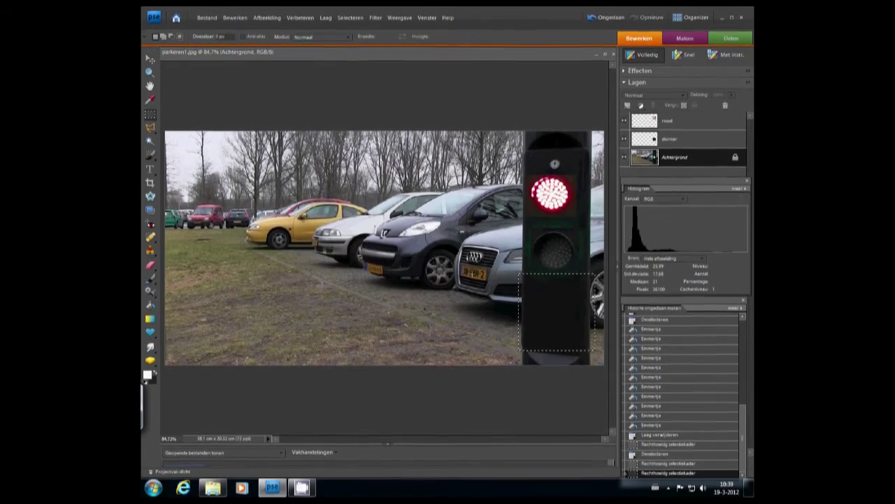
pyautogui.click(235, 18)
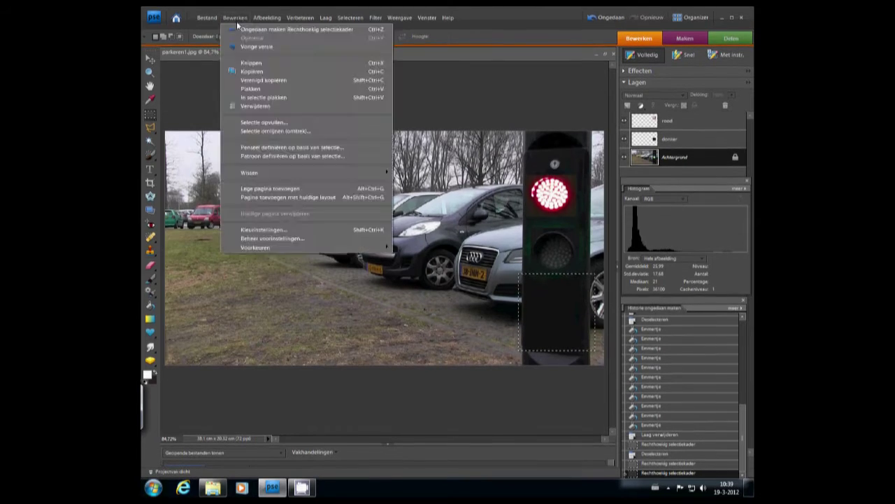
pyautogui.click(254, 73)
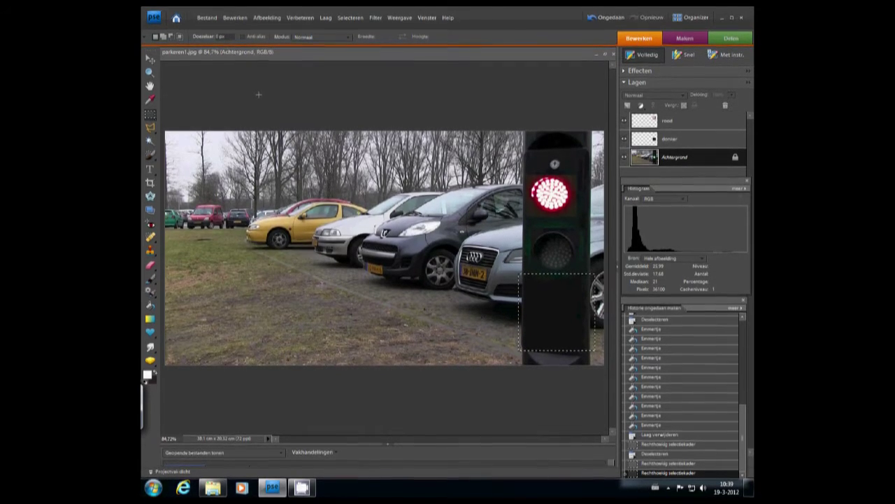
# Step: Create a new blank file named "bord" from the Klembord preset, 190 x 190 pixels at 72 pixels/inch with a white background
pyautogui.click(205, 21)
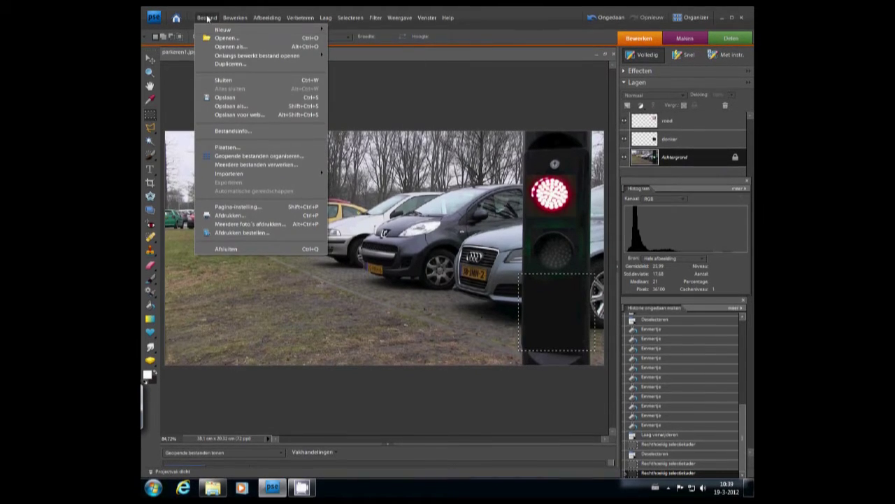
pyautogui.moveTo(216, 34)
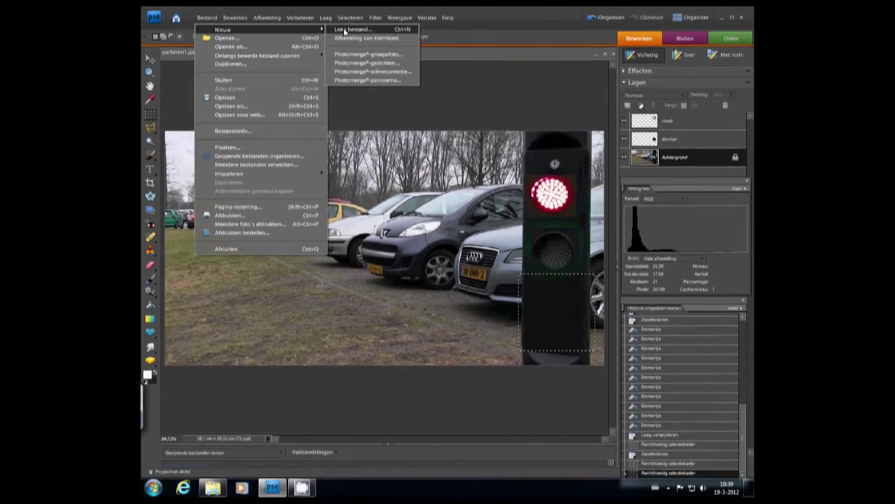
pyautogui.click(347, 30)
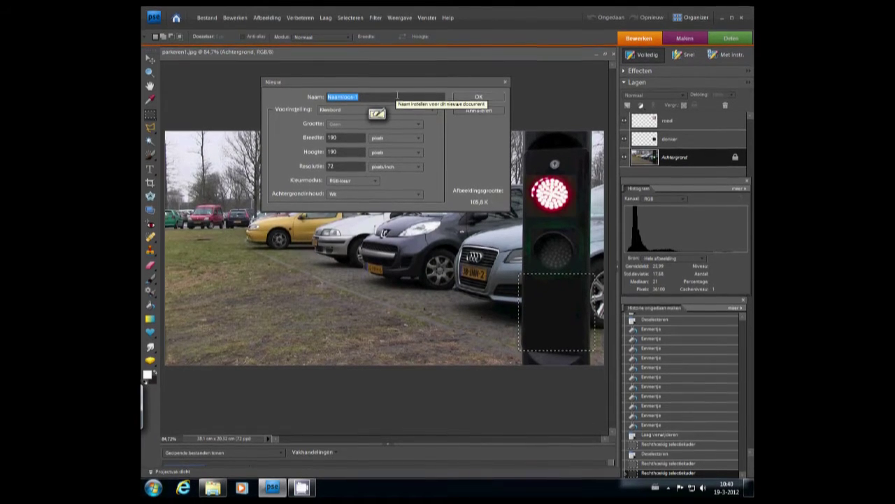
pyautogui.write('bord')
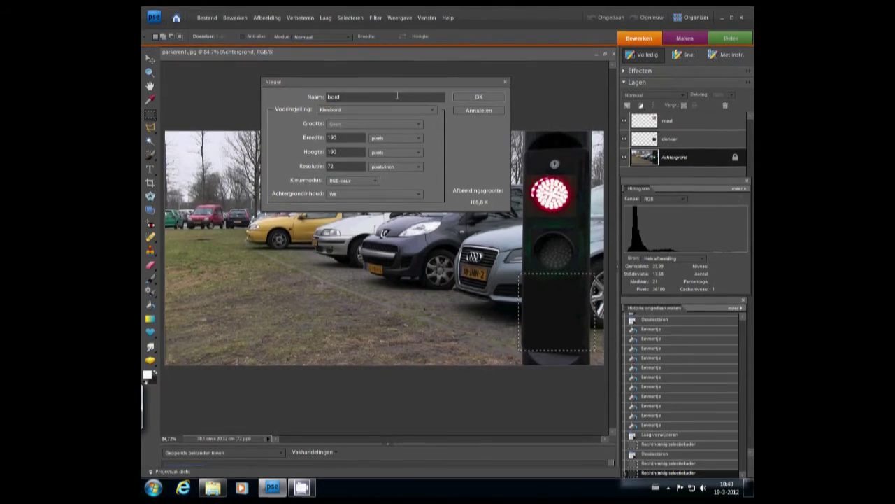
pyautogui.click(478, 97)
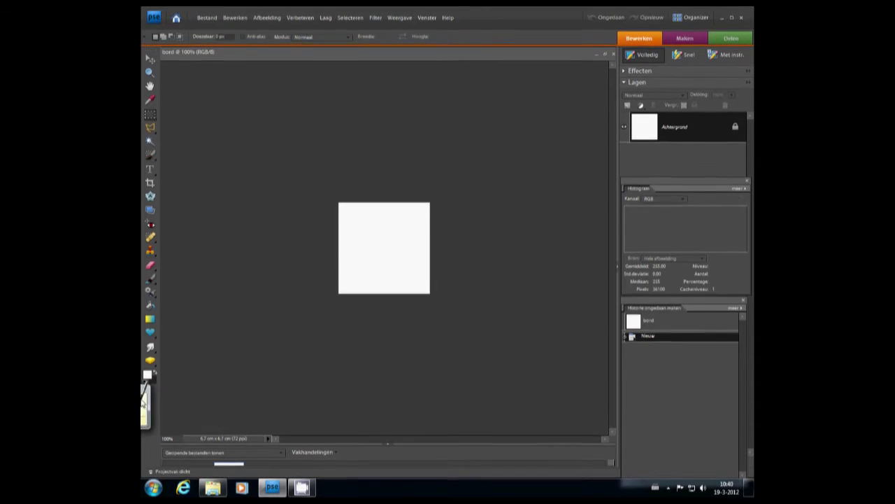
# Step: Set the foreground colour to bright blue with hue 220 and fill the whole bord canvas with it
pyautogui.click(148, 376)
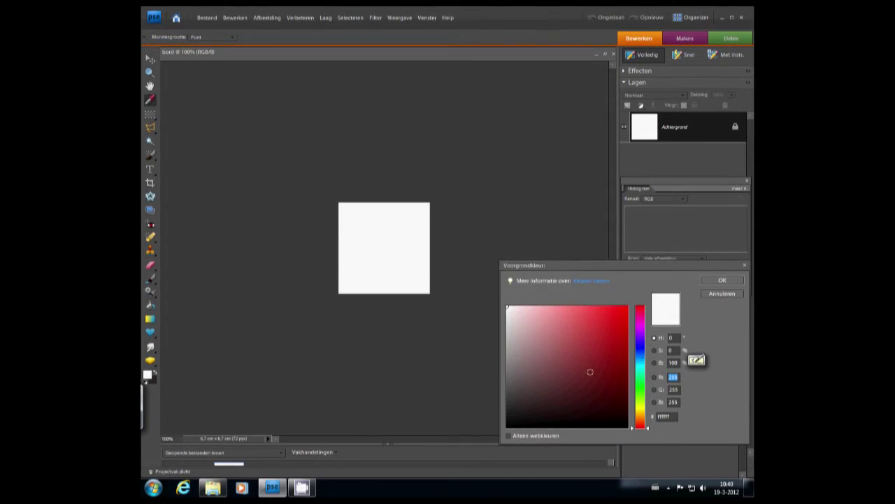
pyautogui.click(633, 354)
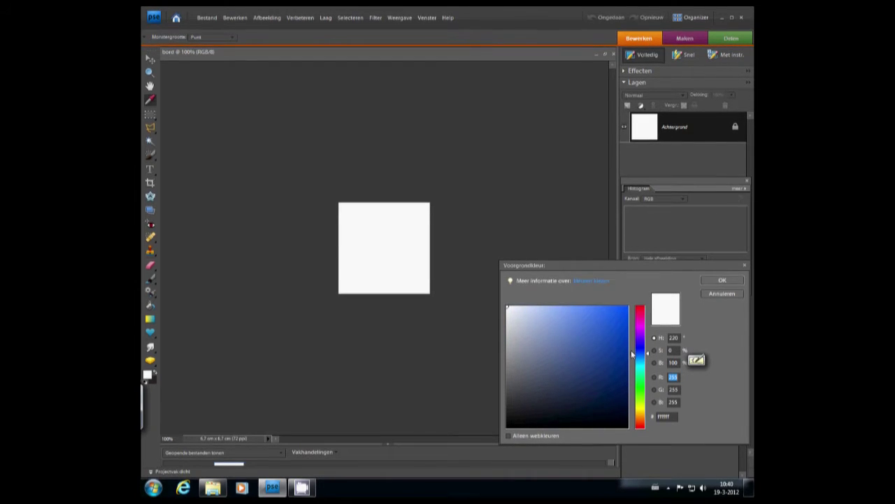
pyautogui.click(626, 307)
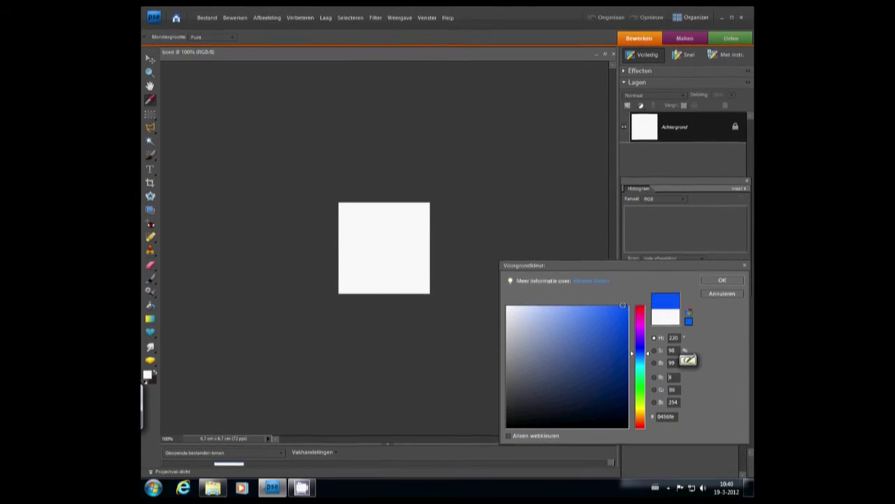
pyautogui.click(621, 306)
pyautogui.press('Return')
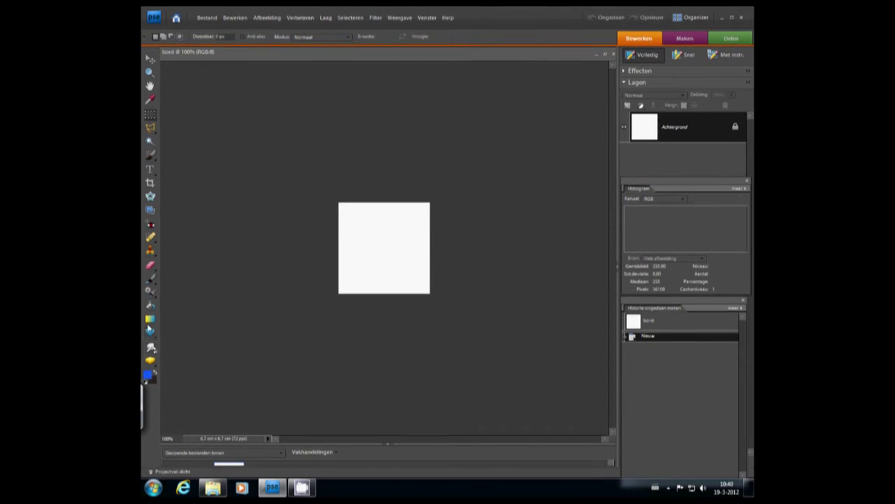
pyautogui.click(150, 305)
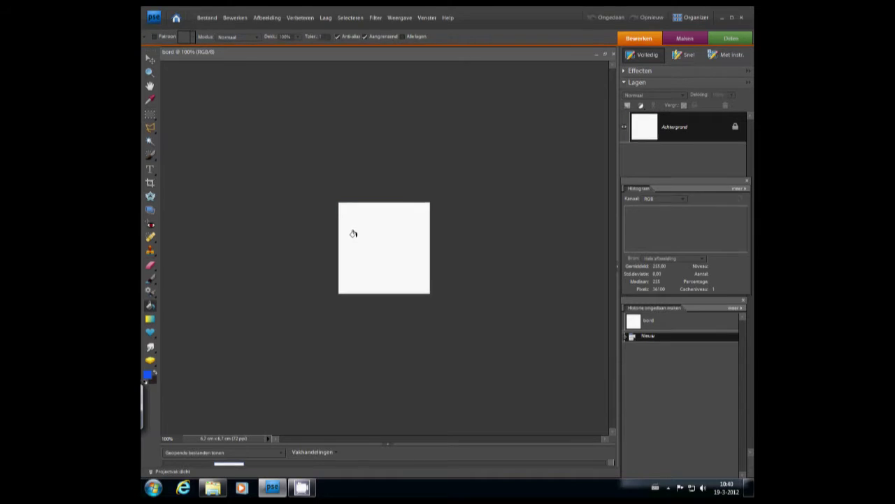
pyautogui.click(354, 233)
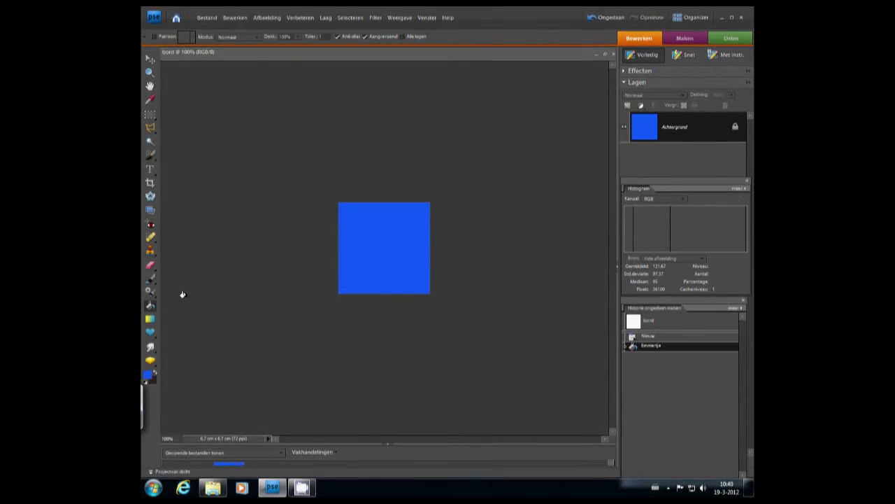
# Step: Add a white capital "P" in 72 pt Verdana to the upper-left area of the blue bord canvas
pyautogui.click(149, 72)
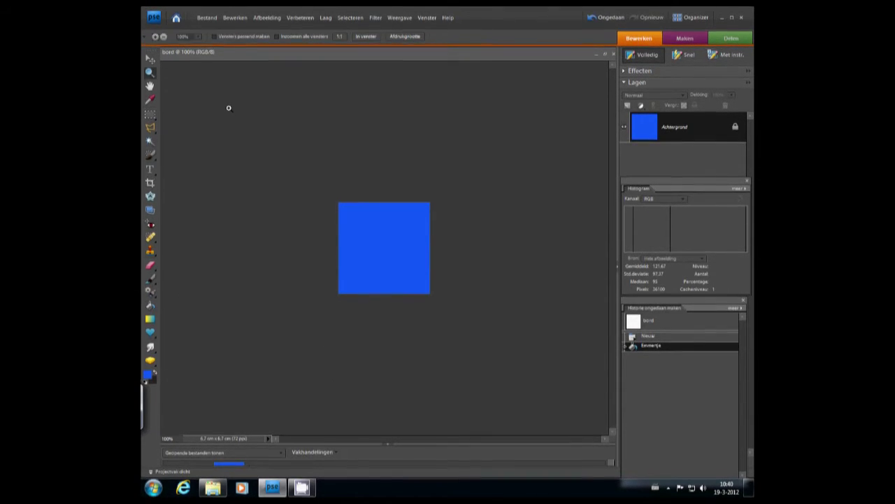
pyautogui.click(386, 248)
pyautogui.click(387, 249)
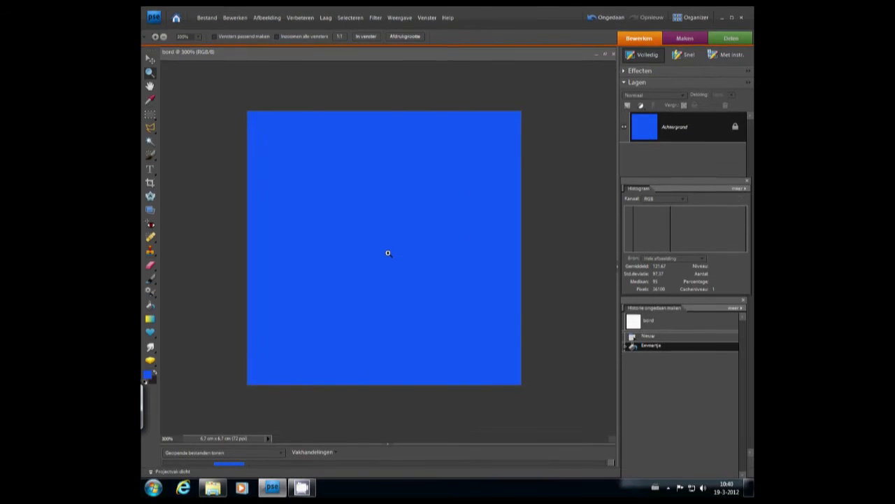
pyautogui.click(389, 252)
pyautogui.click(150, 172)
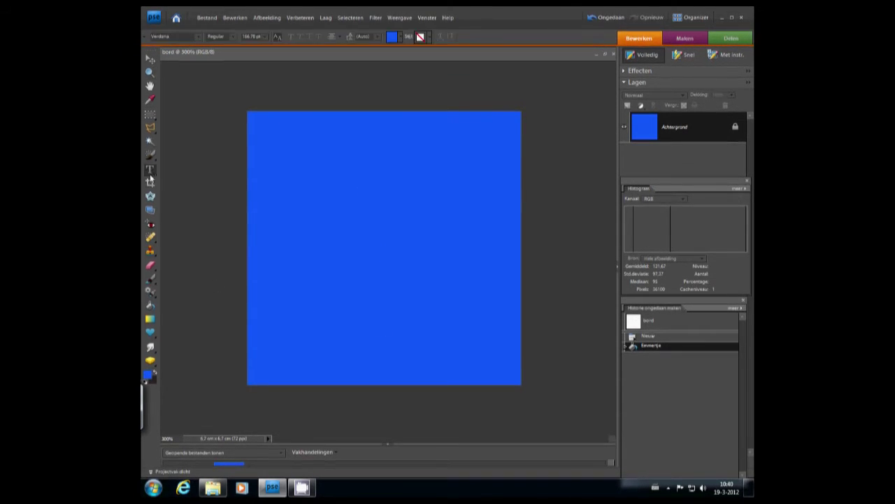
pyautogui.click(341, 246)
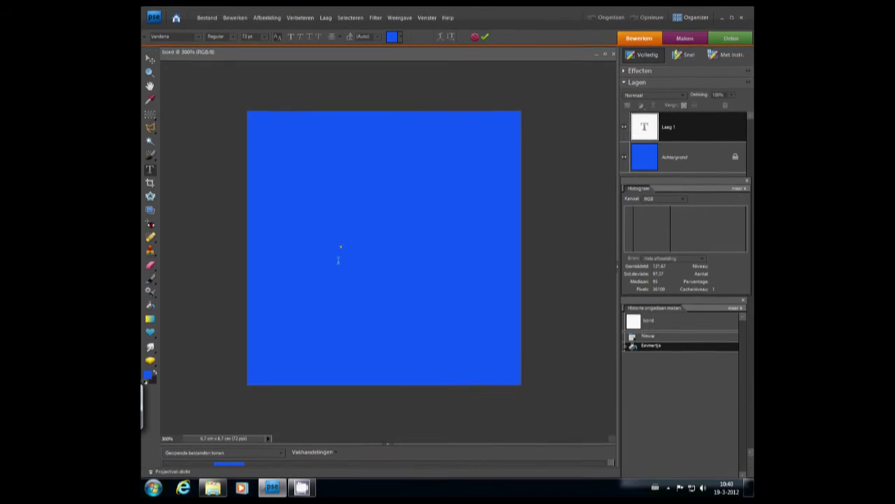
pyautogui.click(401, 38)
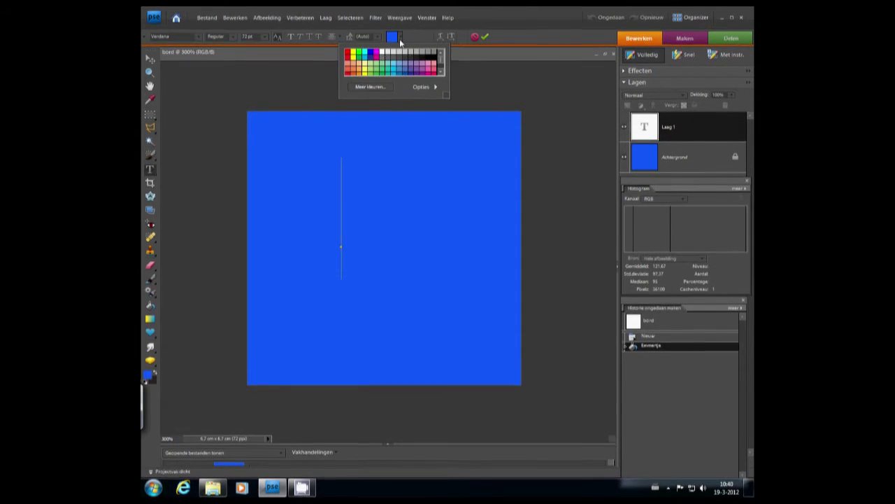
pyautogui.click(383, 50)
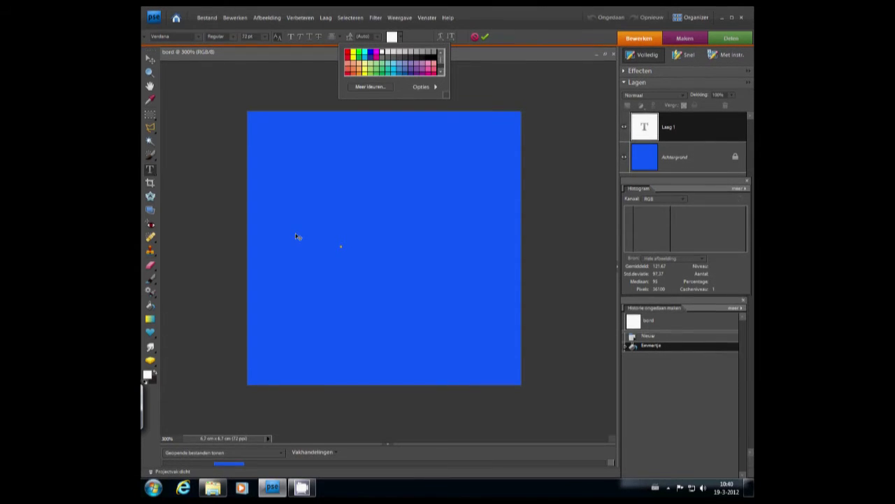
pyautogui.click(342, 245)
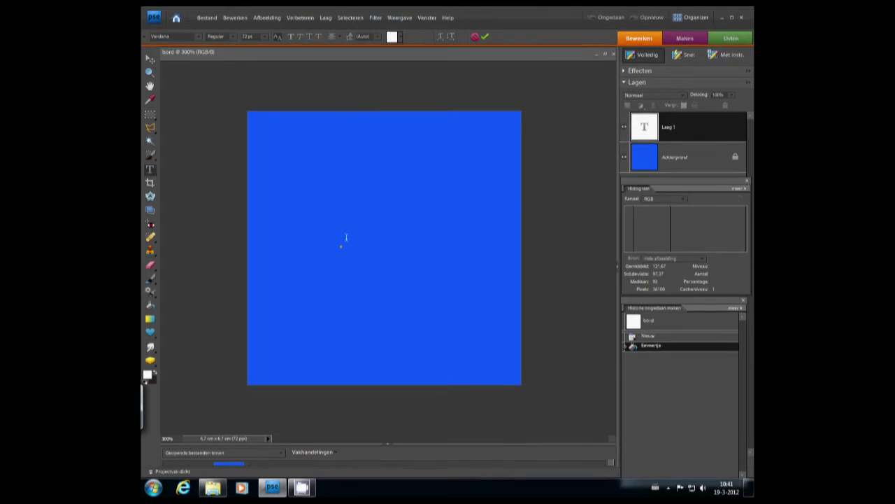
pyautogui.write('P')
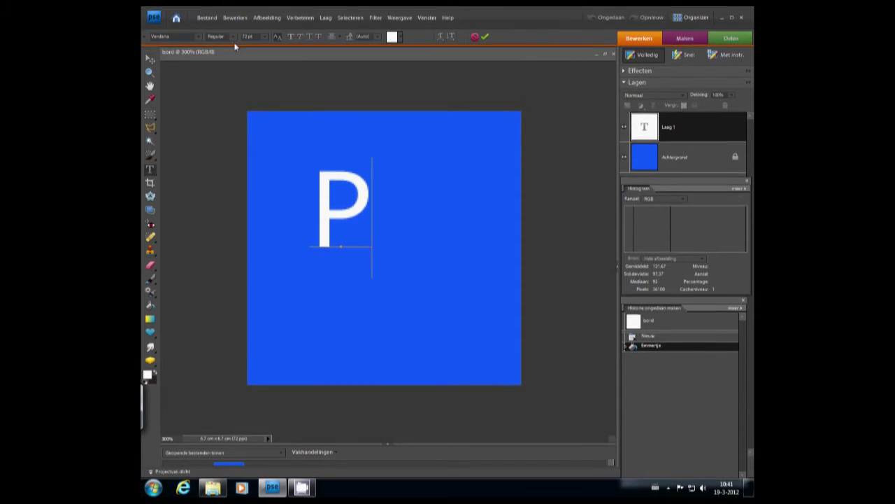
# Step: Change the letter P's font style to Bold
pyautogui.moveTo(375, 170); pyautogui.dragTo(279, 146)
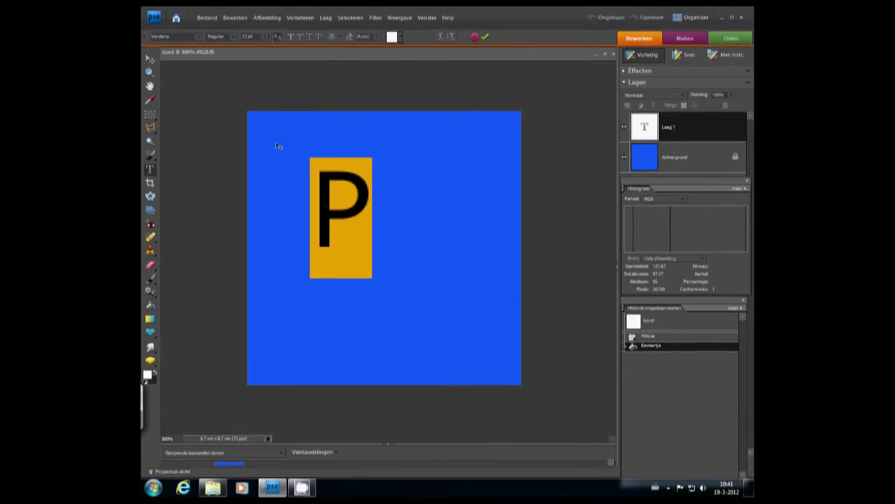
pyautogui.click(233, 38)
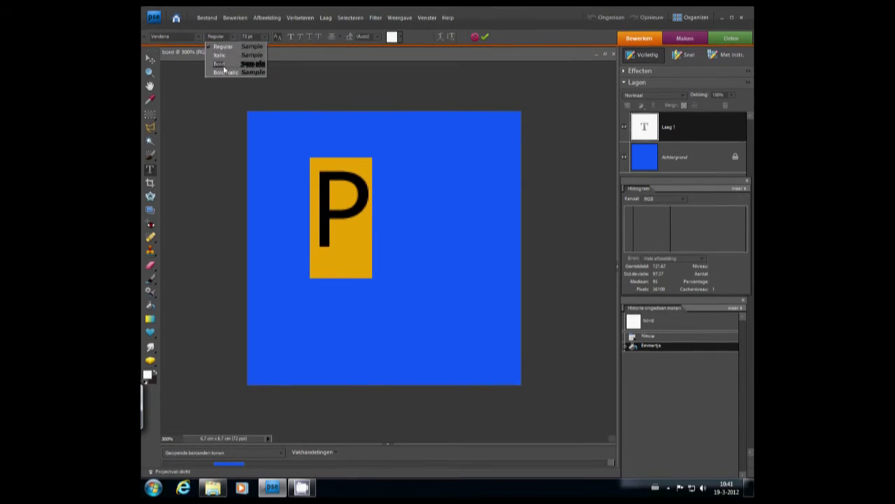
pyautogui.click(220, 64)
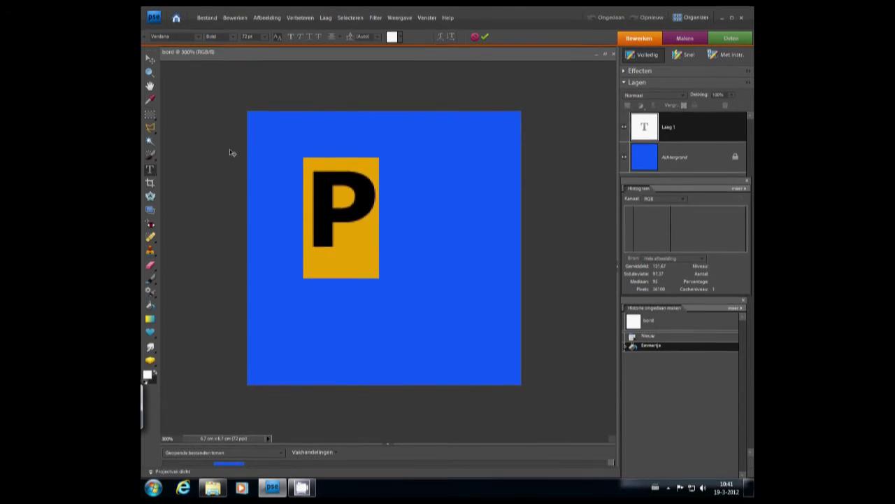
# Step: Enlarge the letter P to about 240.7% with its proportions kept and position it in the middle of the blue sign
pyautogui.click(229, 197)
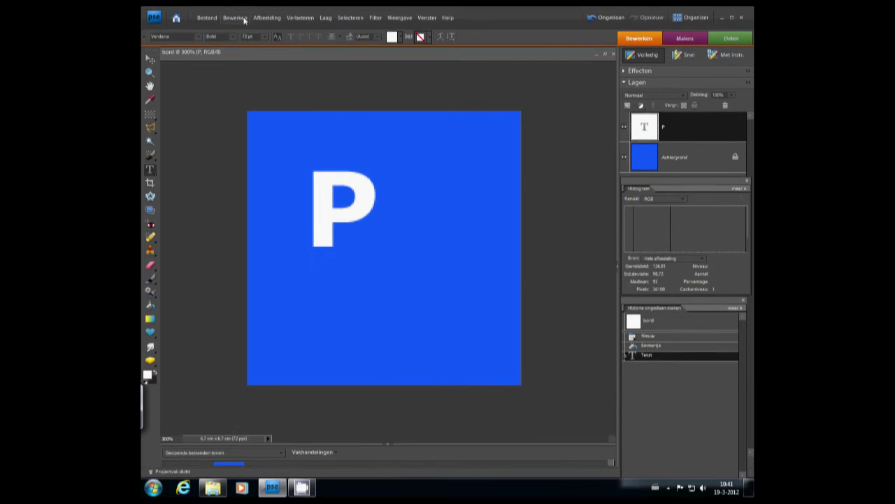
pyautogui.click(267, 18)
pyautogui.moveTo(291, 32)
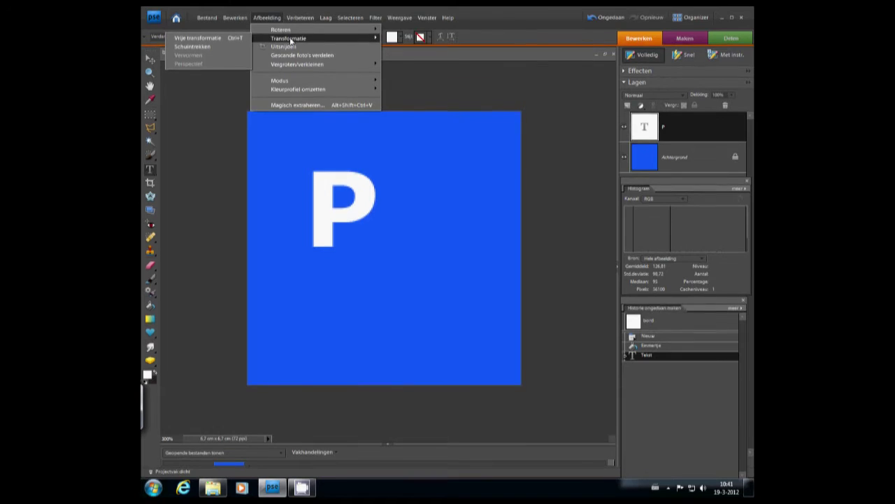
pyautogui.click(221, 39)
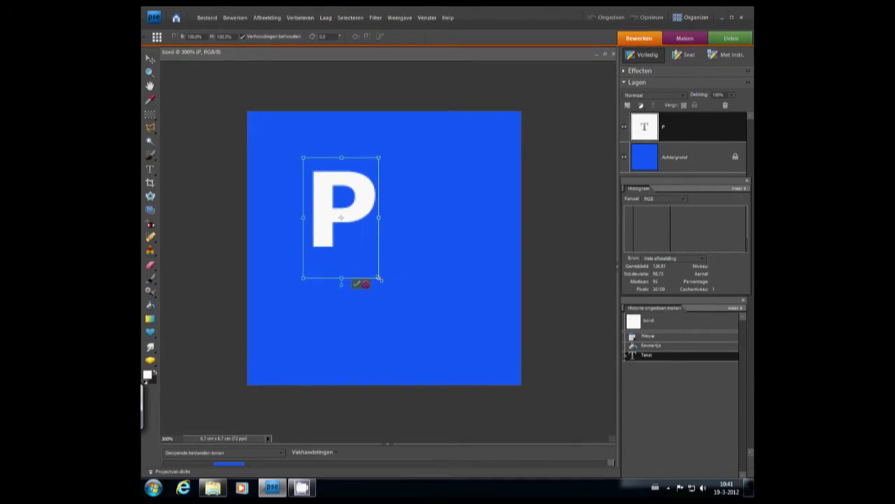
pyautogui.moveTo(379, 278); pyautogui.dragTo(509, 386)
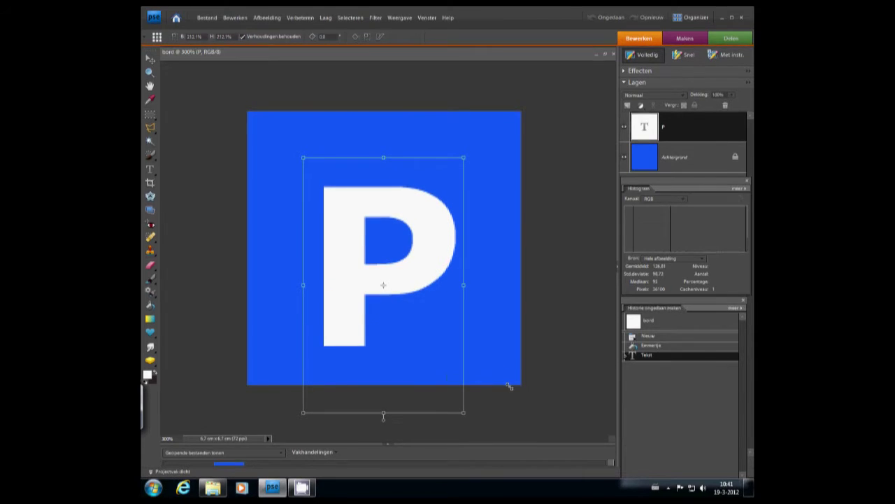
pyautogui.moveTo(303, 157); pyautogui.dragTo(280, 121)
pyautogui.moveTo(416, 214); pyautogui.dragTo(439, 221)
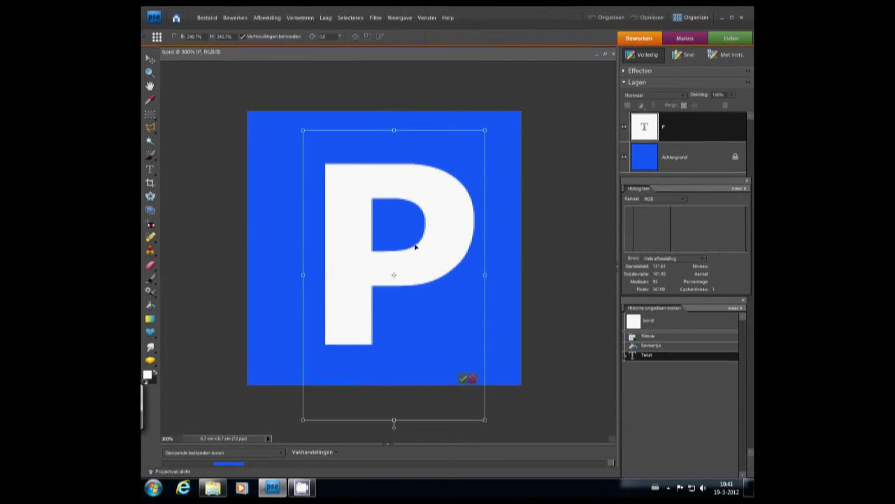
pyautogui.click(463, 379)
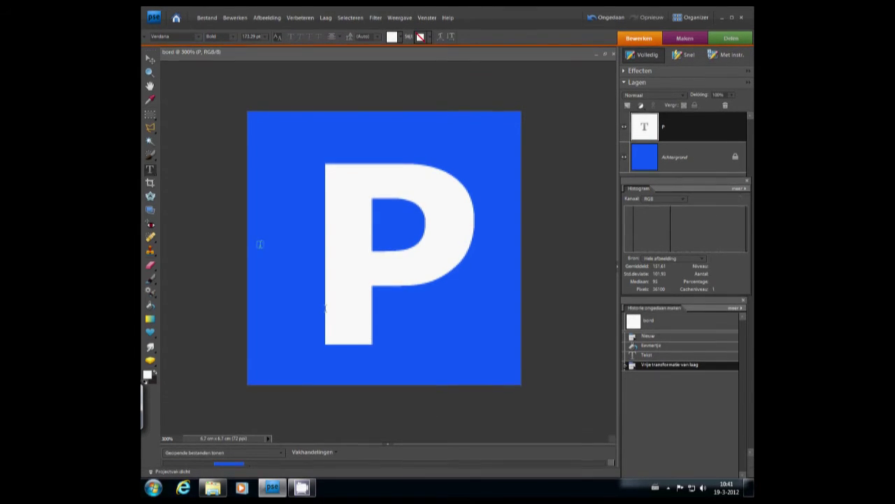
# Step: Draw a rectangular selection on the Achtergrond layer, just inside the edges of the blue sign
pyautogui.click(687, 160)
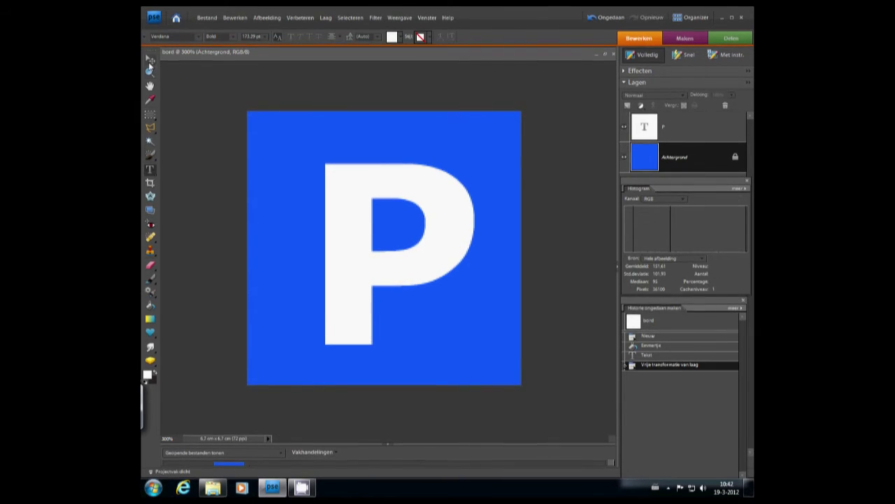
pyautogui.click(151, 115)
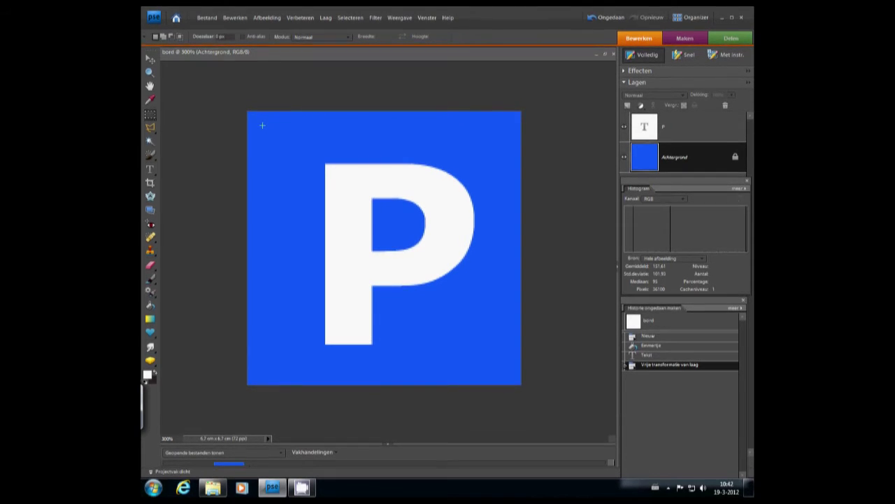
pyautogui.moveTo(264, 125); pyautogui.dragTo(508, 371)
pyautogui.moveTo(506, 370); pyautogui.dragTo(509, 371)
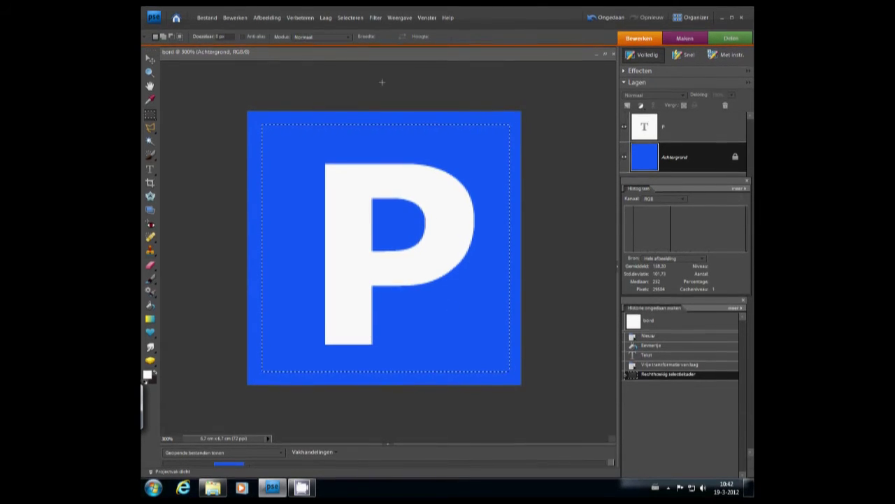
# Step: Turn the rectangular selection into a border selection 4 pixels wide
pyautogui.click(352, 19)
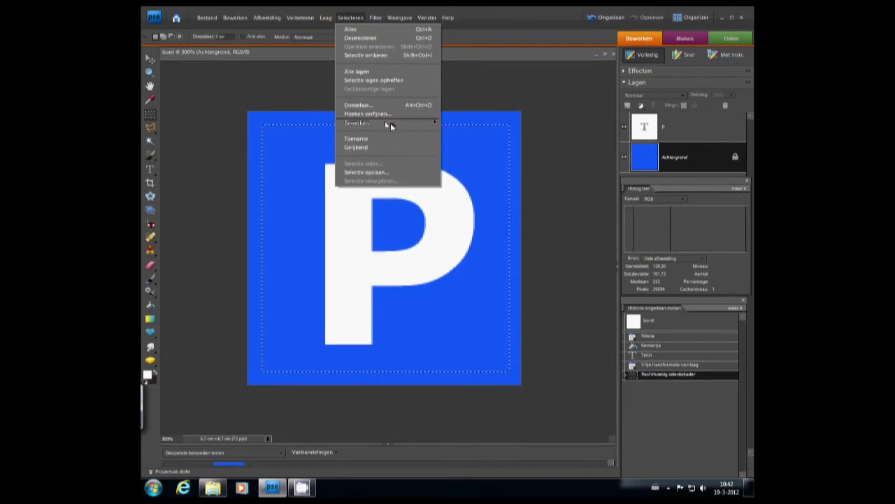
pyautogui.moveTo(390, 125)
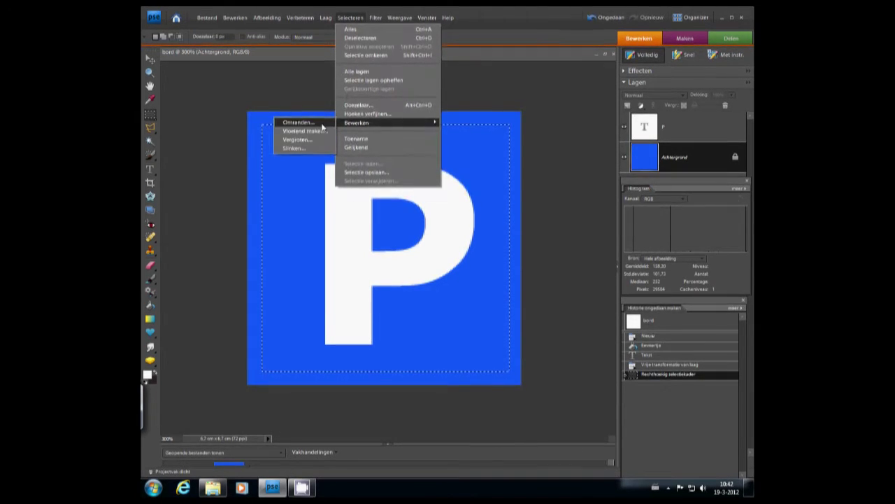
pyautogui.click(322, 124)
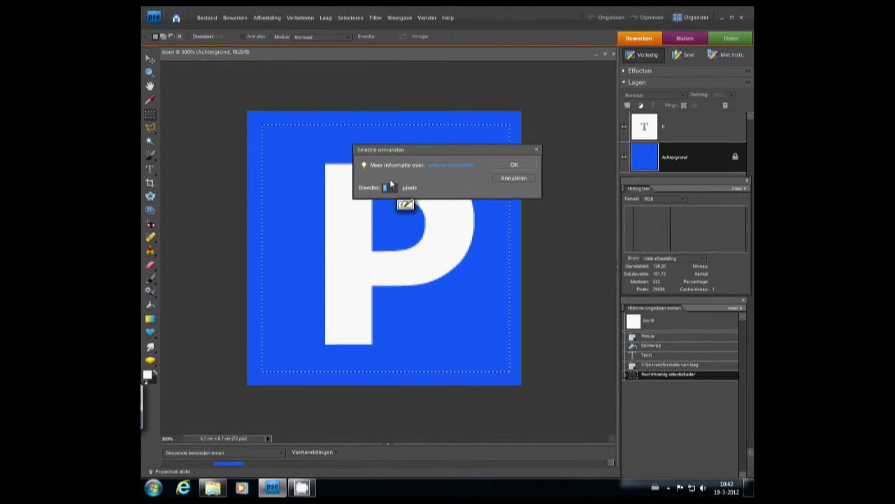
pyautogui.write('4')
pyautogui.press('Return')
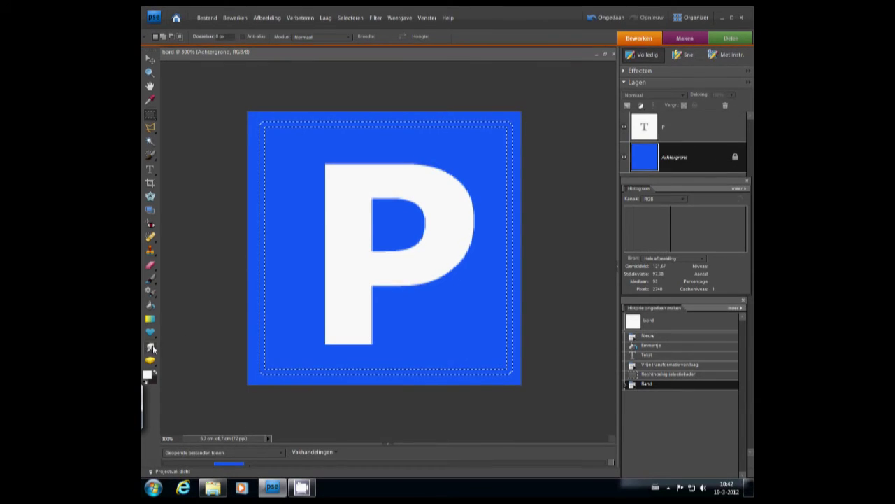
# Step: Fill the border selection with white using the Paint Bucket, view the sign at 100%, and deselect
pyautogui.click(151, 307)
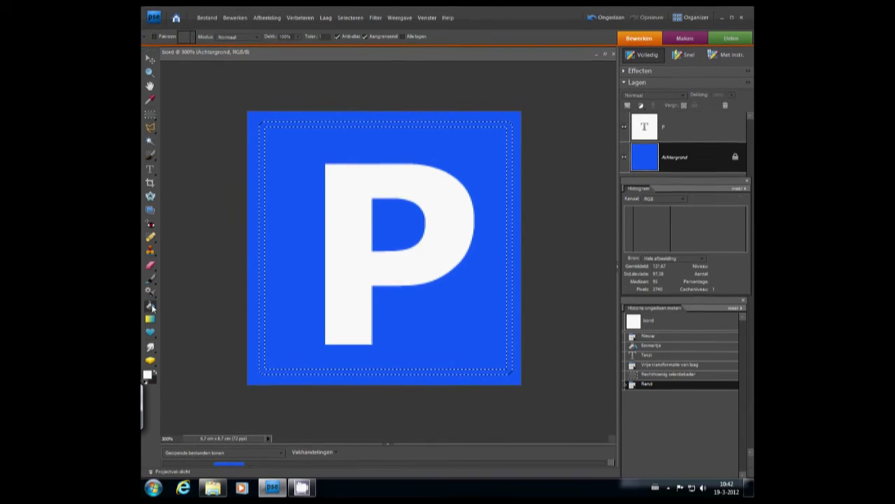
pyautogui.click(258, 250)
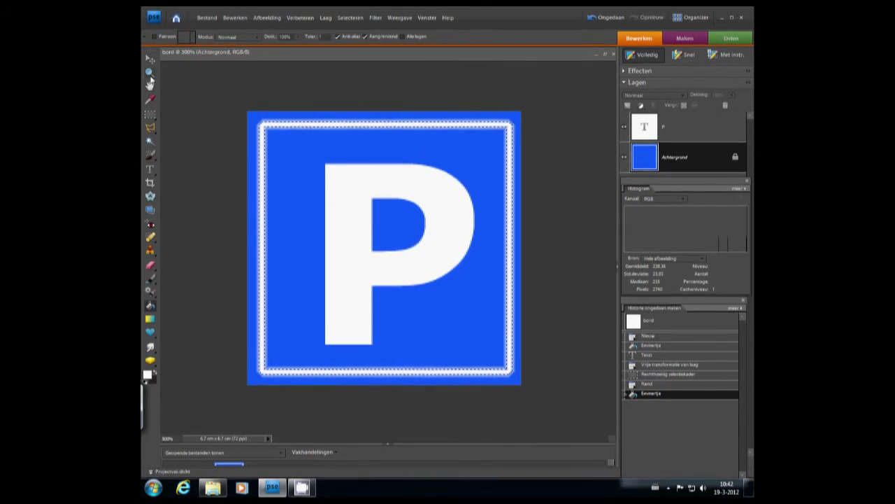
pyautogui.click(149, 73)
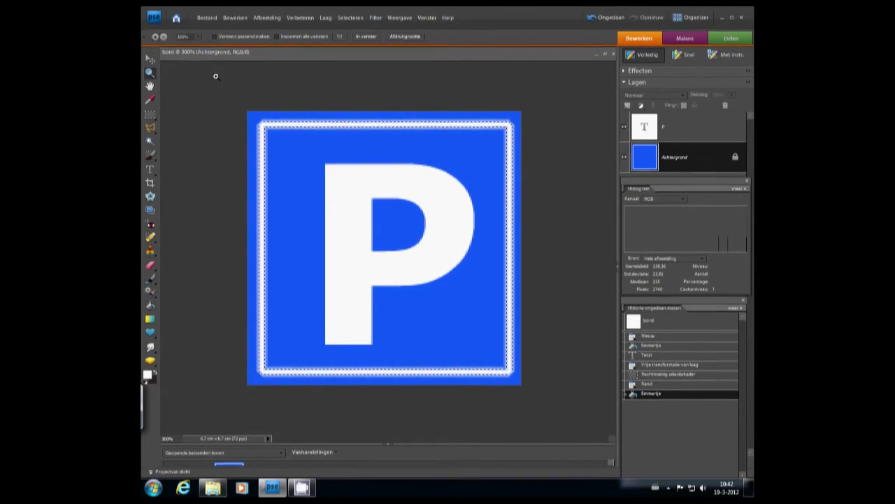
pyautogui.click(340, 36)
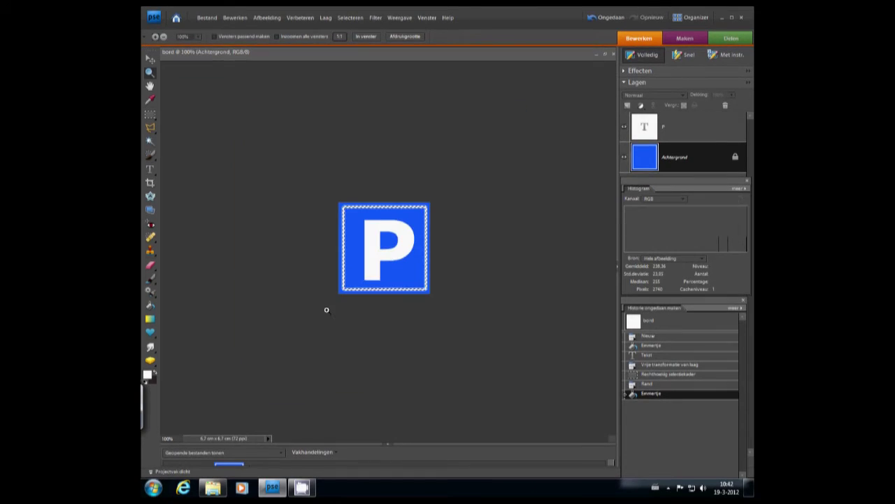
pyautogui.click(150, 114)
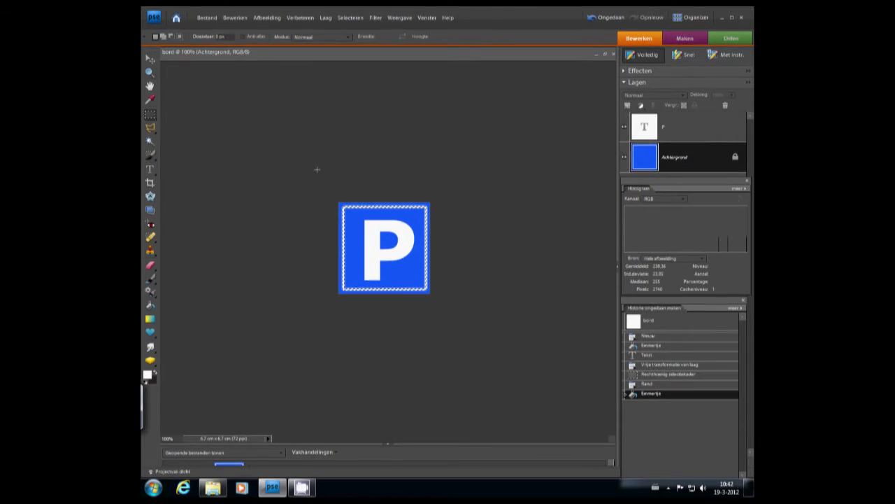
pyautogui.click(286, 201)
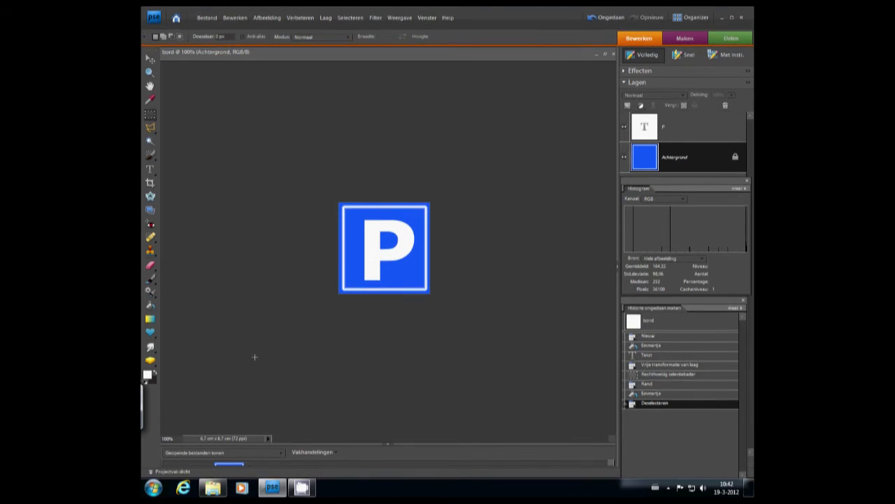
# Step: Select both the P and Achtergrond layers and save the sign as JPEG "bordparkeren.jpg" in werkfolder at quality 10 (Maximaal)
pyautogui.click(207, 19)
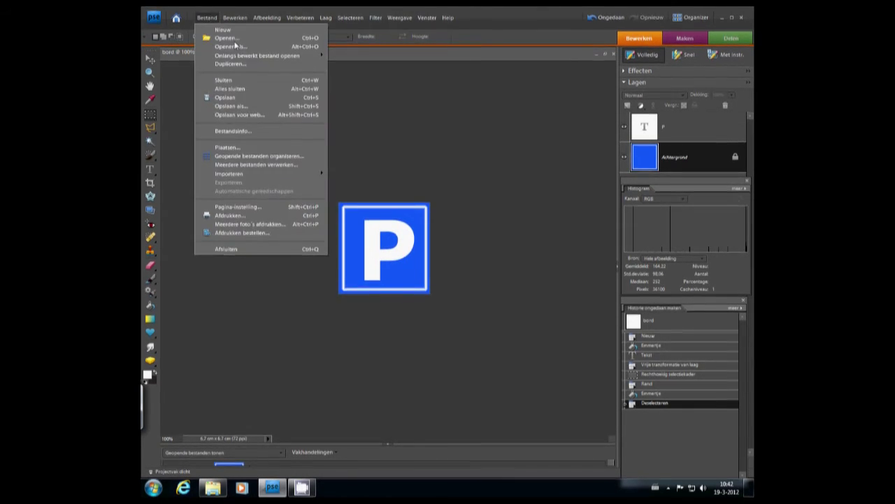
pyautogui.click(697, 129)
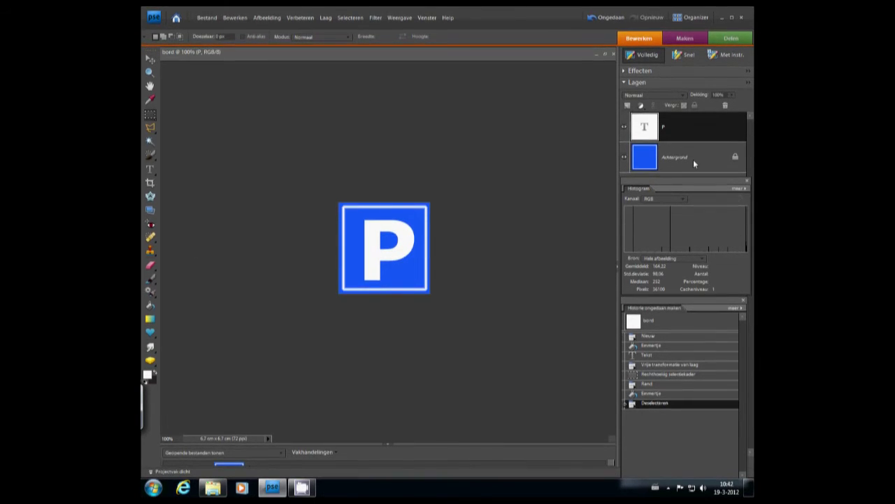
pyautogui.keyDown('ctrl'); pyautogui.click(697, 156); pyautogui.keyUp('ctrl')
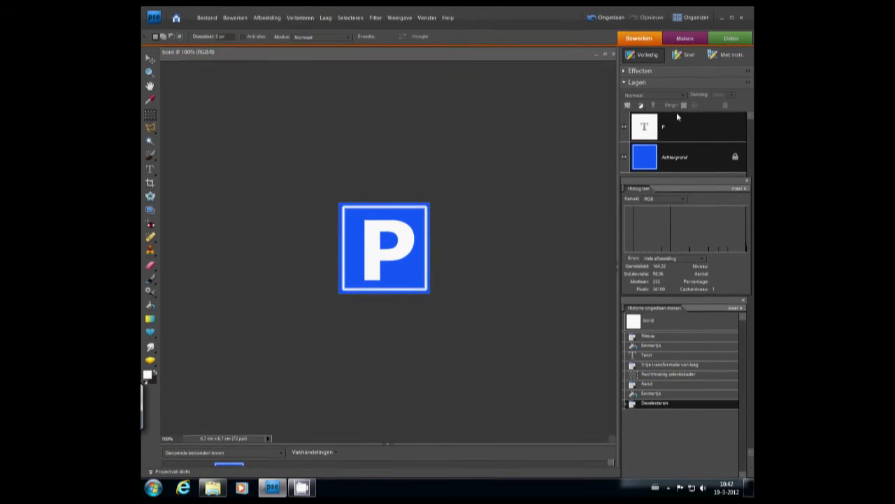
pyautogui.click(207, 18)
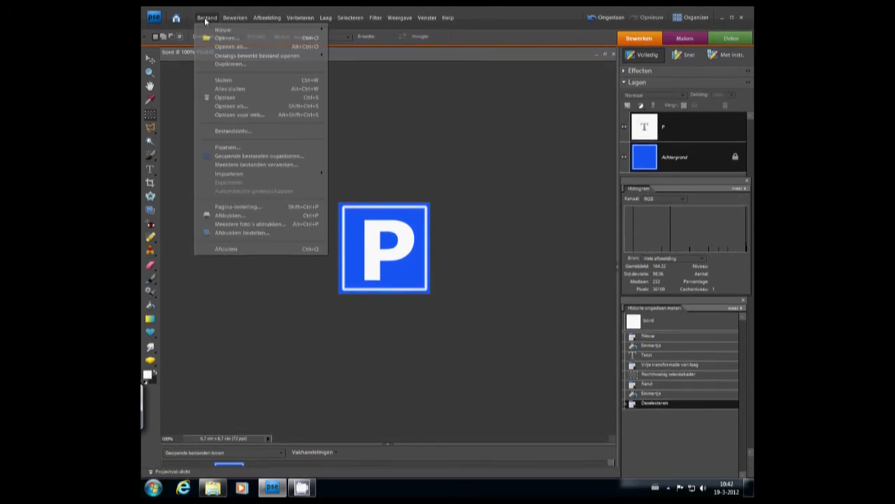
pyautogui.click(235, 107)
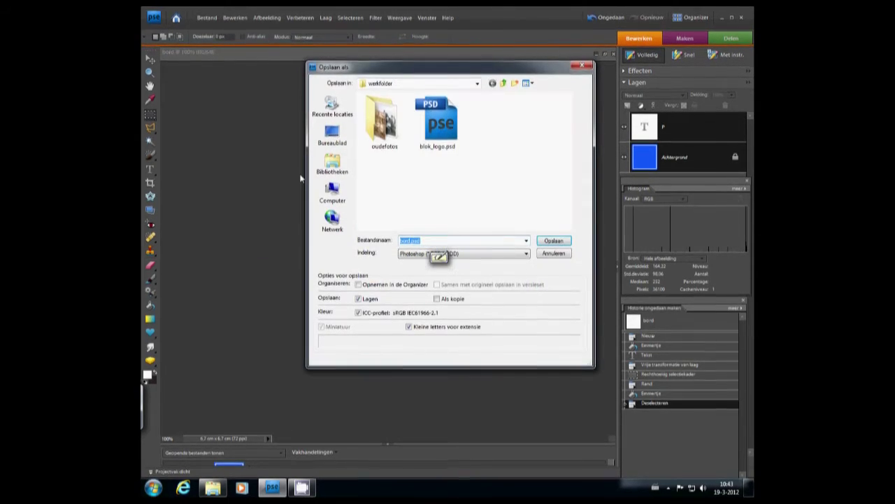
pyautogui.click(448, 253)
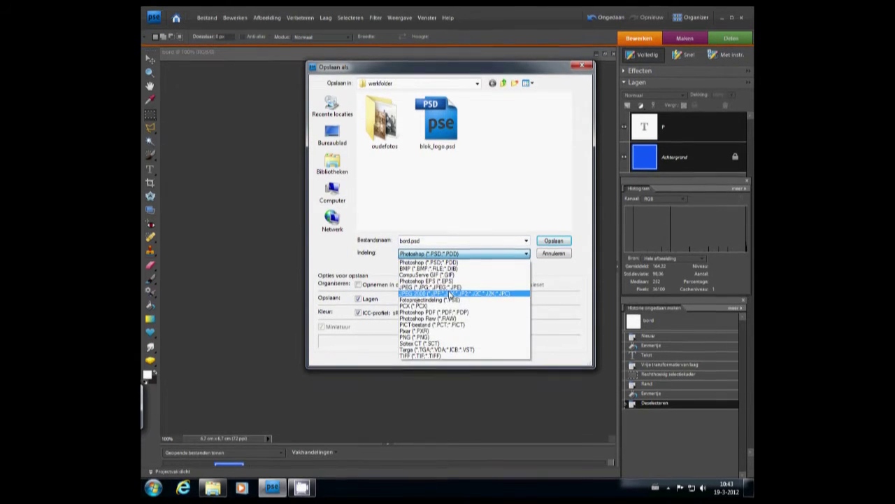
pyautogui.click(448, 287)
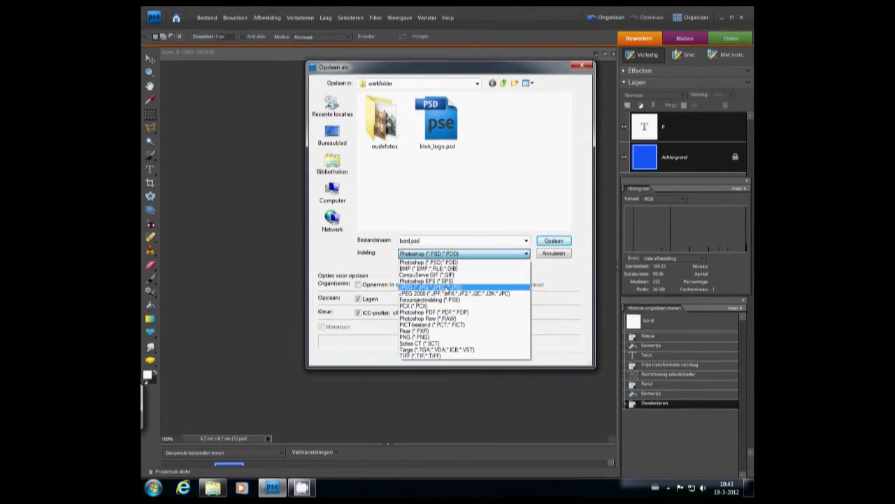
pyautogui.click(412, 240)
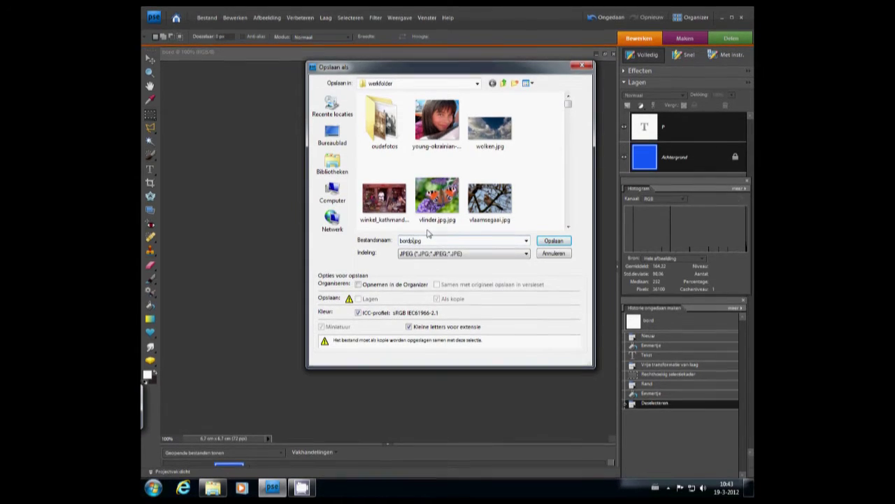
pyautogui.write('parkeren')
pyautogui.press('Return')
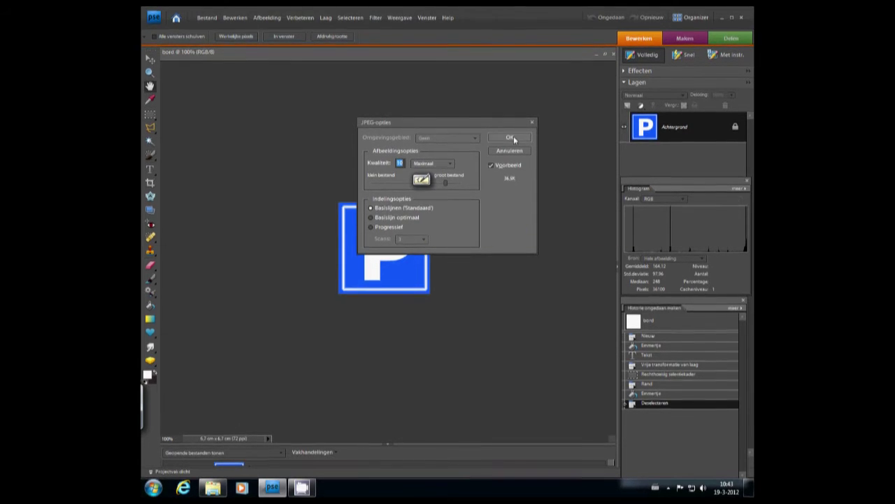
pyautogui.click(511, 137)
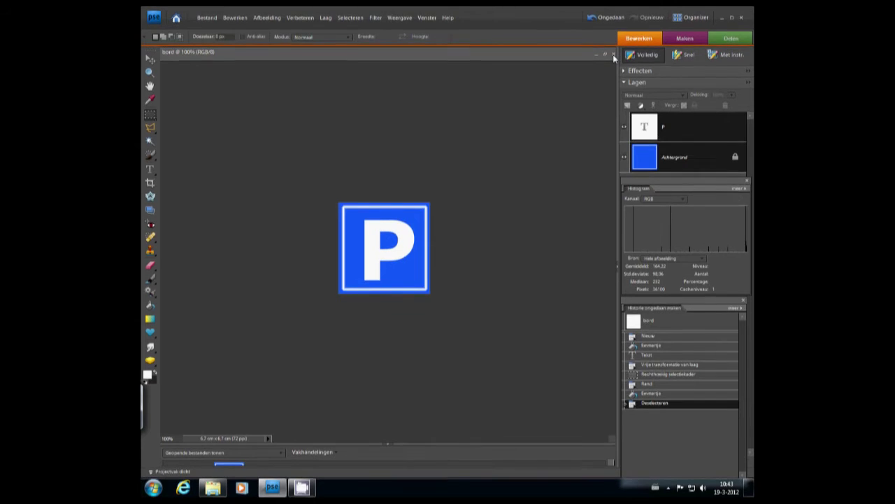
# Step: Hide the P layer and add a white "€" in 72 pt Verdana Bold to the upper-left area of the blue sign
pyautogui.click(688, 129)
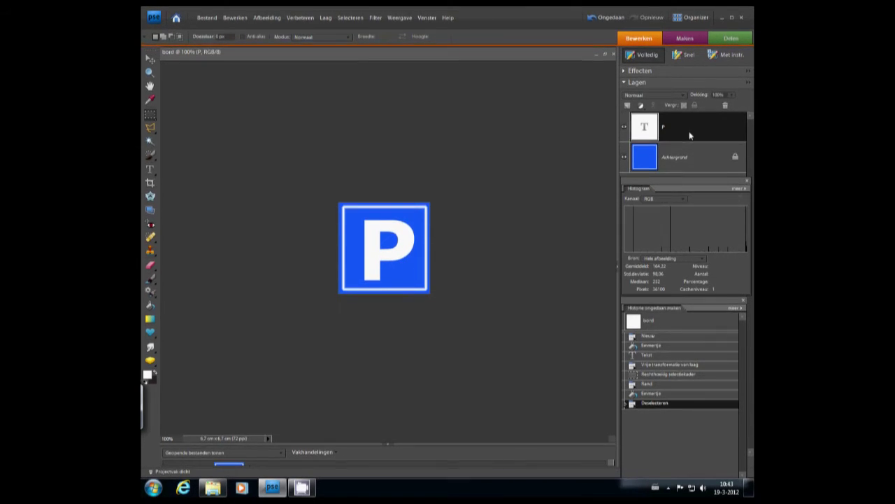
pyautogui.click(624, 128)
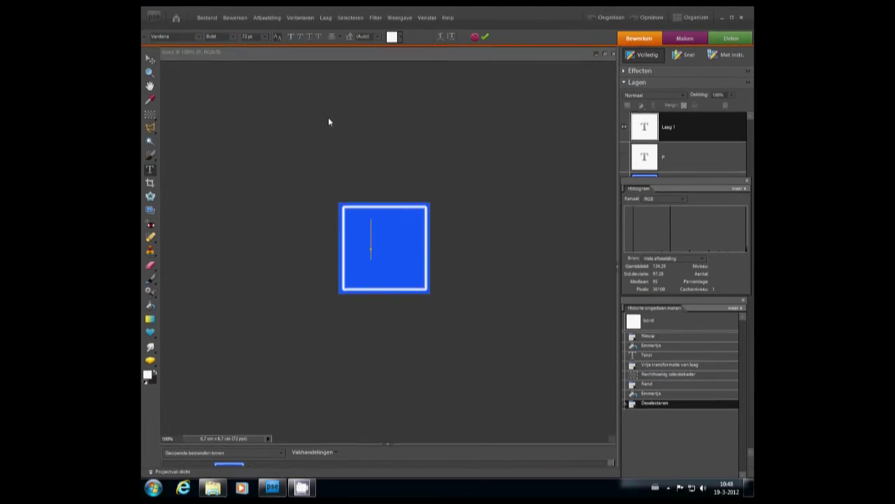
pyautogui.click(370, 240)
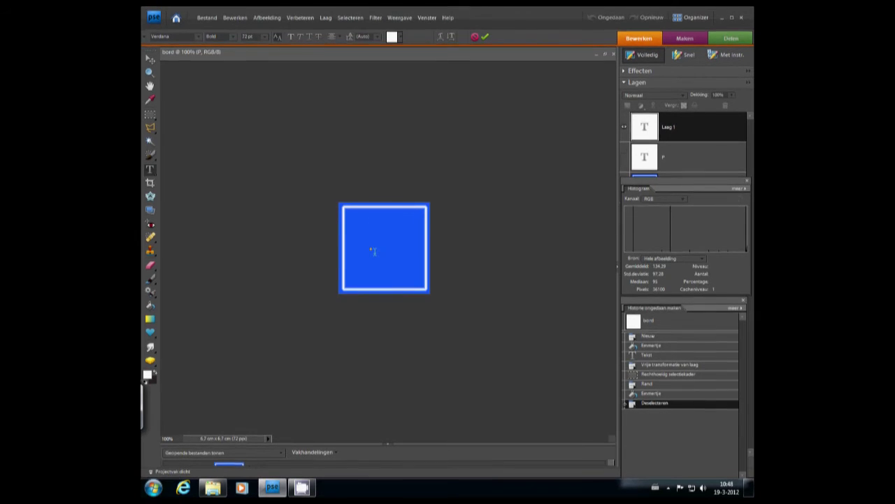
pyautogui.write('€')
pyautogui.press('Return')
pyautogui.click(234, 18)
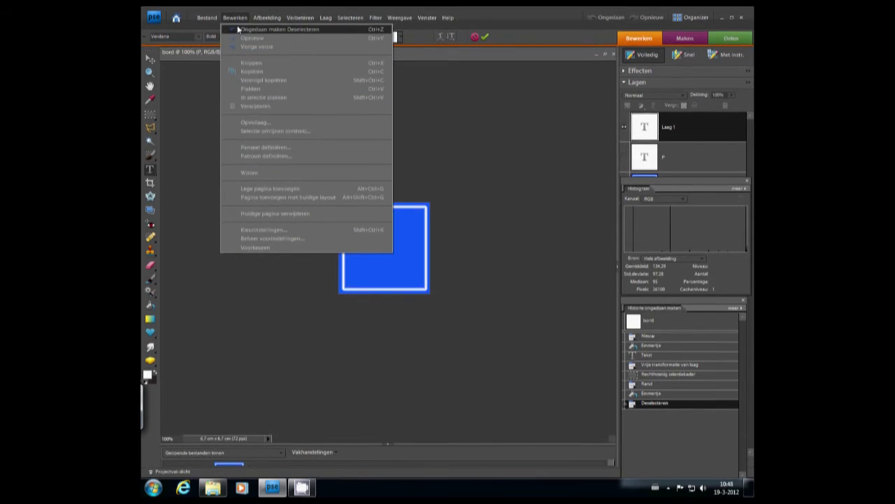
pyautogui.click(395, 236)
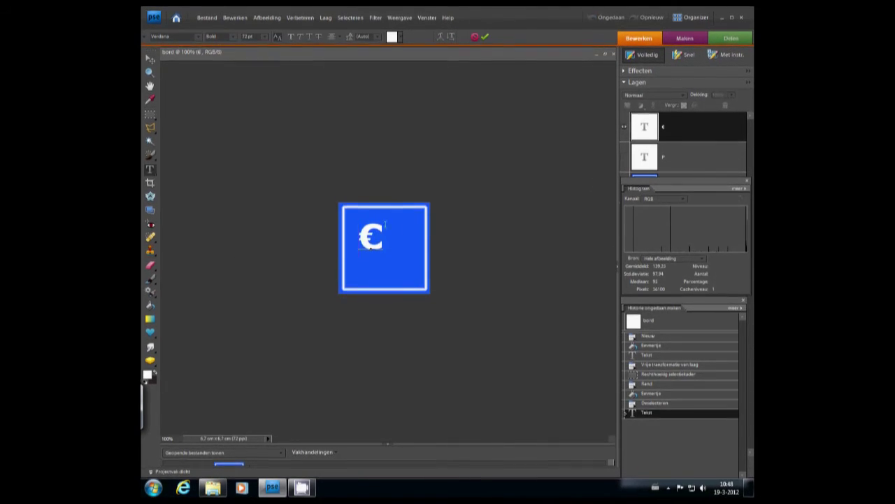
pyautogui.click(690, 130)
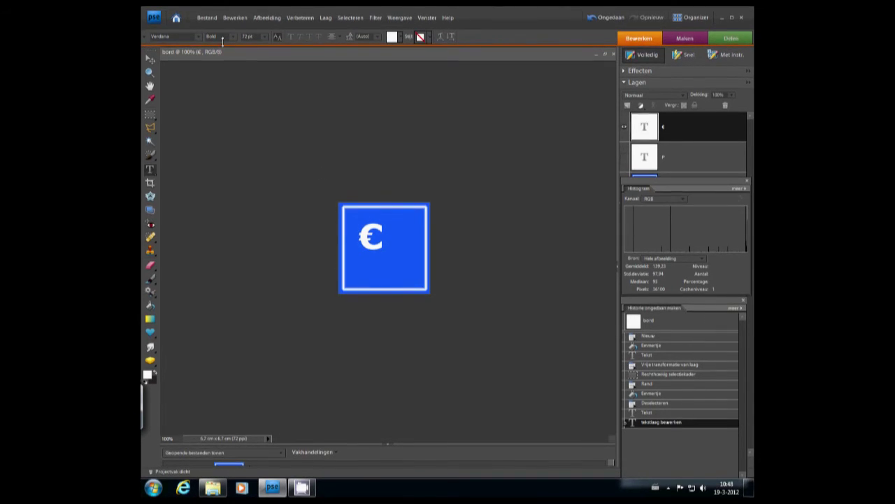
# Step: Free-transform the € text proportionally to about 194% and center it within the sign's white border
pyautogui.click(235, 18)
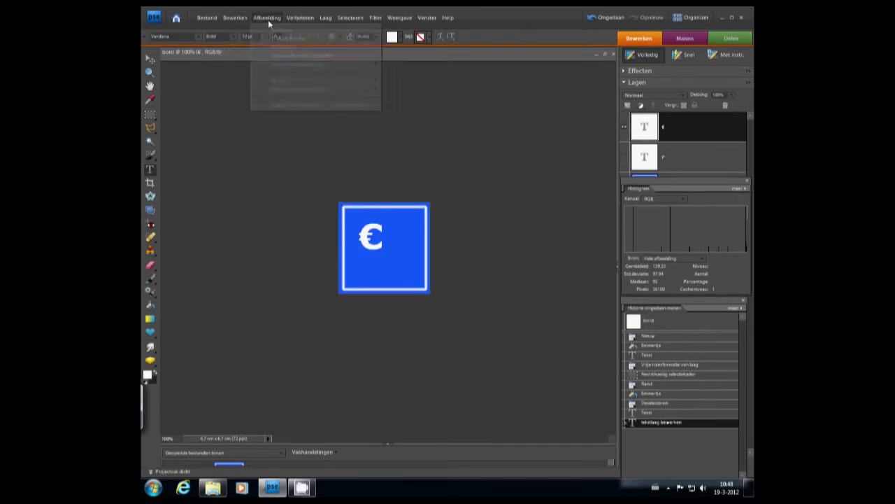
pyautogui.moveTo(267, 18)
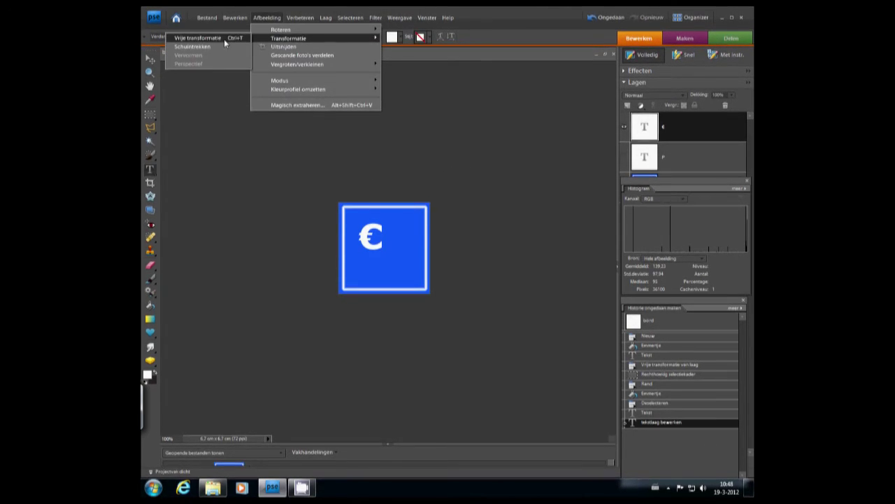
pyautogui.click(224, 39)
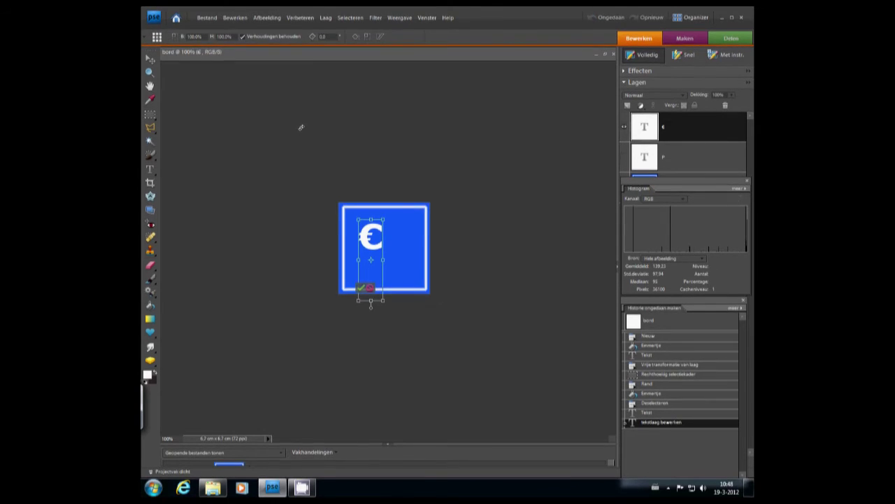
pyautogui.moveTo(383, 300); pyautogui.dragTo(429, 321)
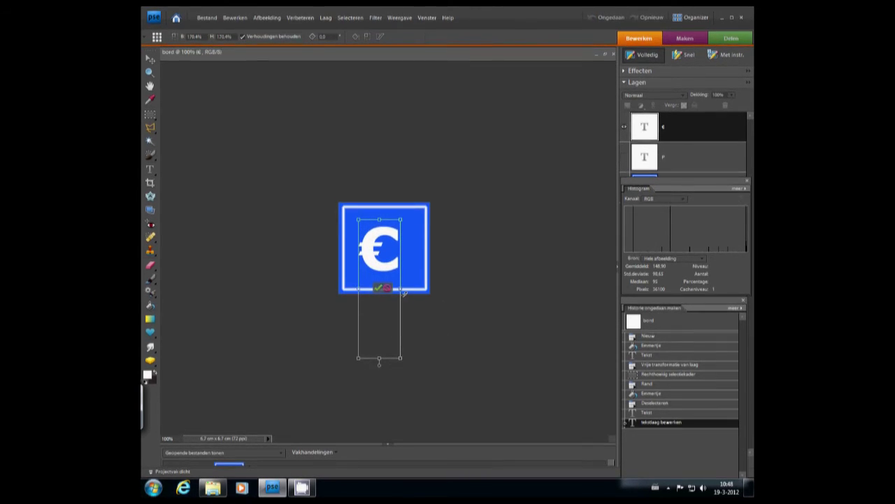
pyautogui.moveTo(358, 357); pyautogui.dragTo(343, 370)
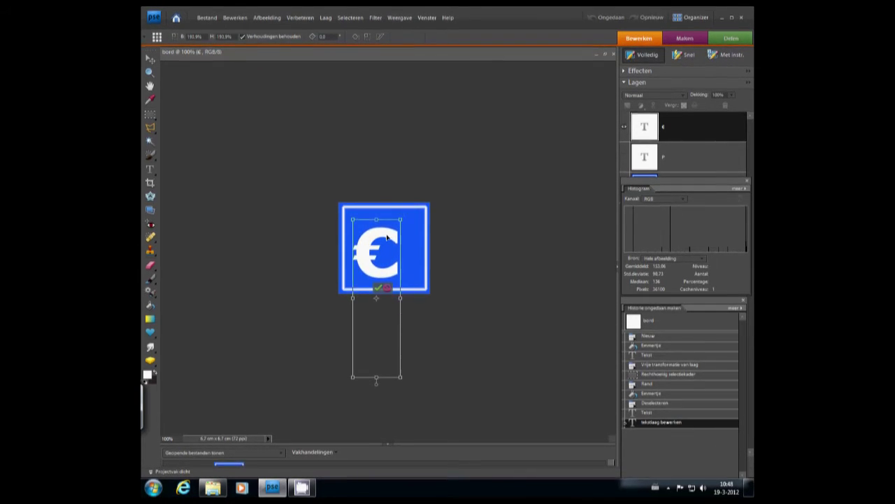
pyautogui.moveTo(390, 229); pyautogui.dragTo(397, 229)
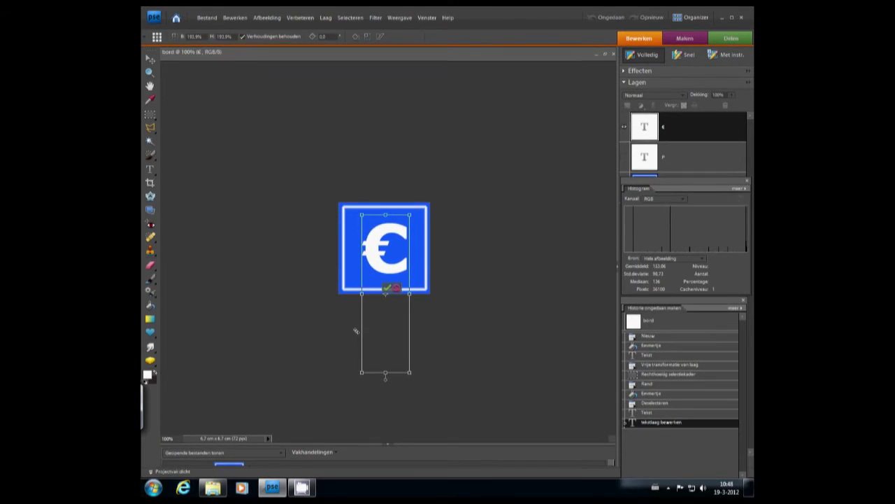
pyautogui.click(386, 288)
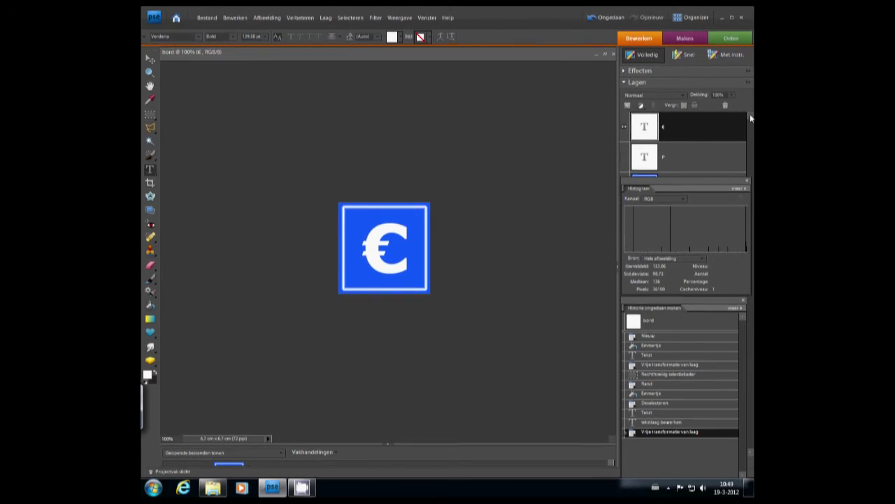
# Step: Extend the layer list to show all layers and select only the € and Achtergrond layers
pyautogui.moveTo(680, 196); pyautogui.dragTo(686, 224)
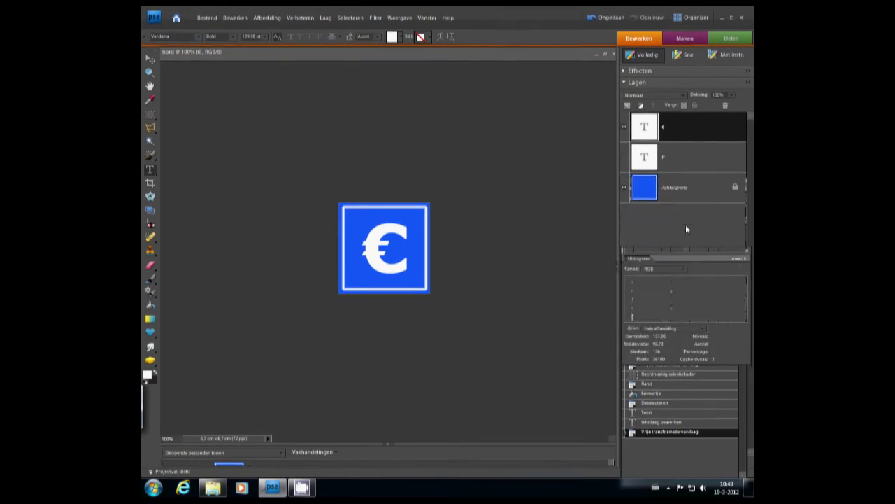
pyautogui.keyDown('shift'); pyautogui.click(700, 187); pyautogui.keyUp('shift')
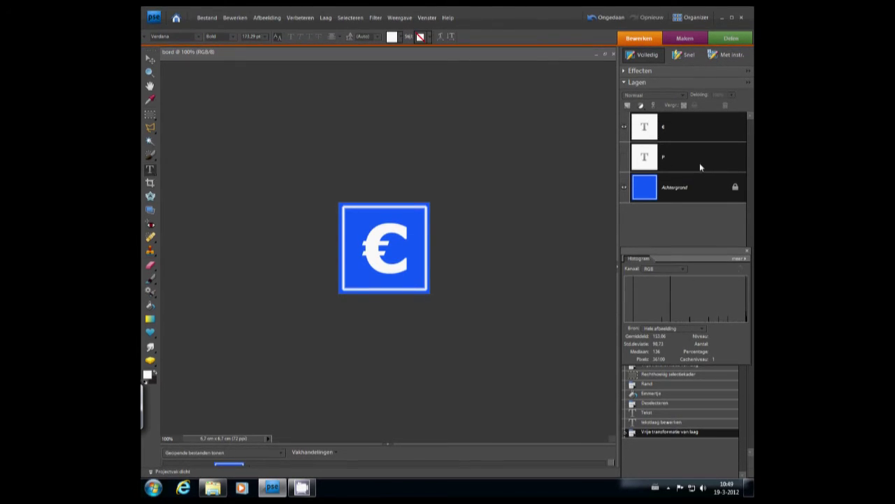
pyautogui.keyDown('ctrl'); pyautogui.click(697, 158); pyautogui.keyUp('ctrl')
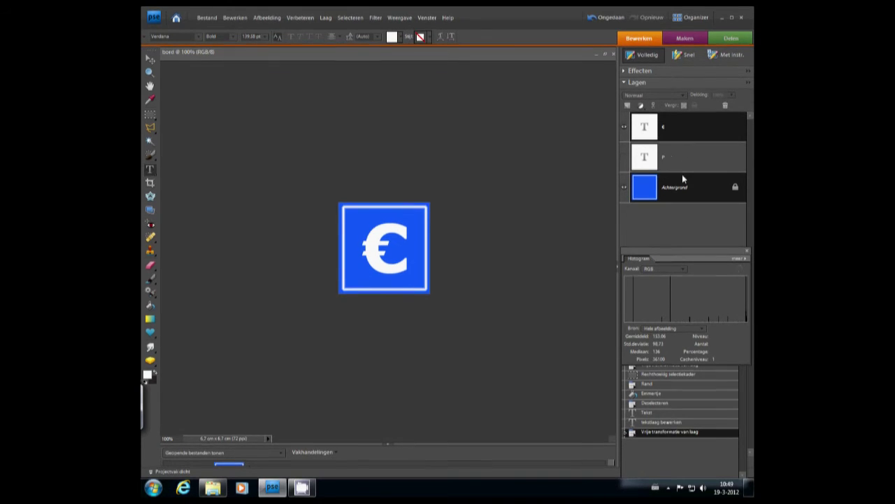
pyautogui.click(692, 125)
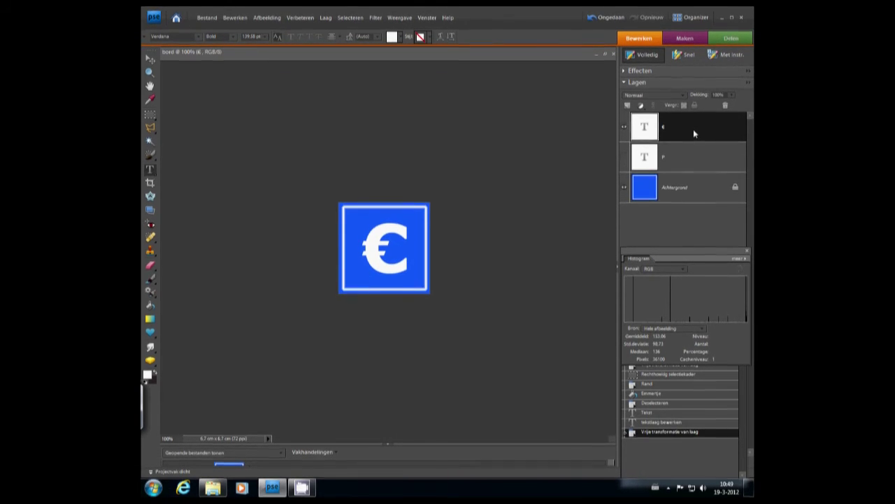
pyautogui.keyDown('ctrl'); pyautogui.click(691, 195); pyautogui.keyUp('ctrl')
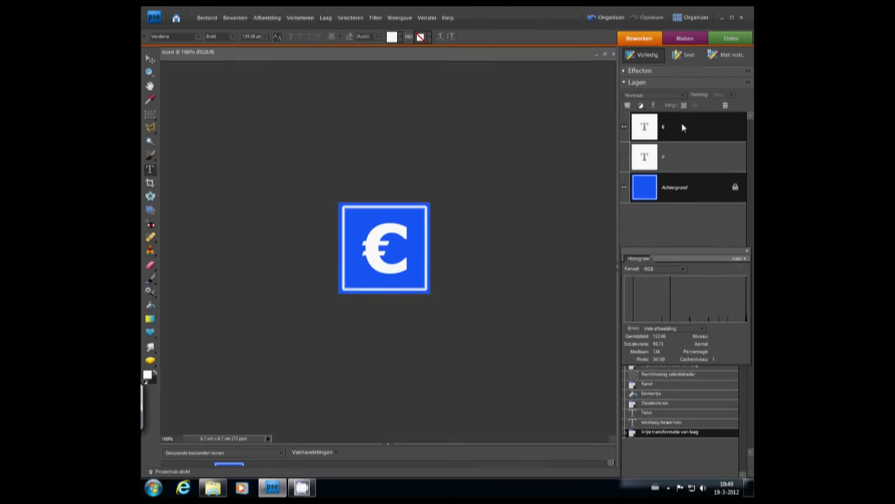
# Step: Save the € sign as JPEG "bordeuro.jpg" in werkfolder at quality 10 (Maximaal)
pyautogui.click(218, 22)
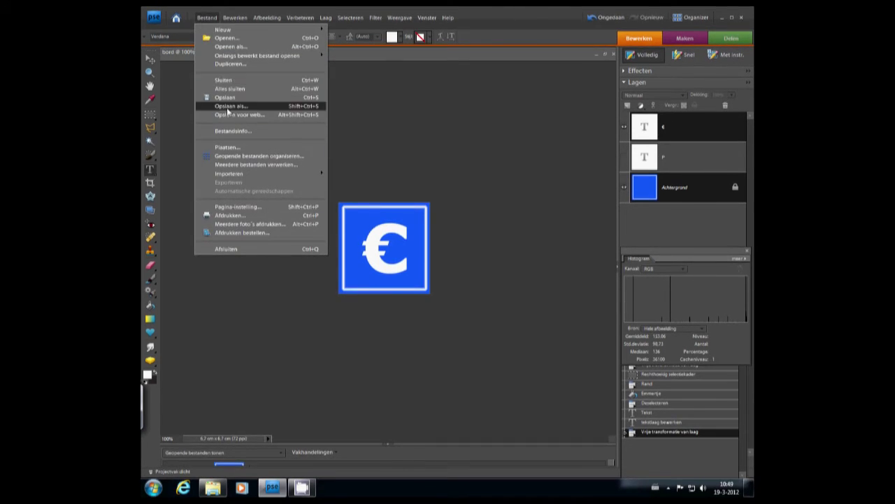
pyautogui.click(229, 107)
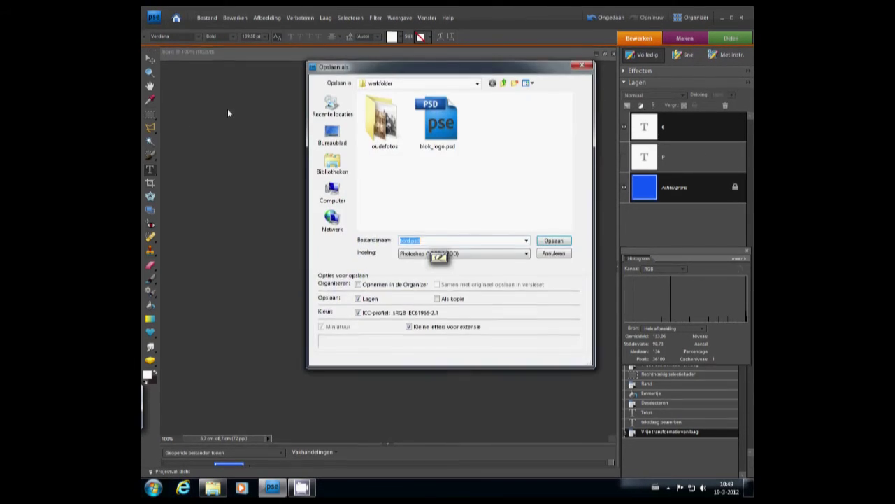
pyautogui.click(528, 256)
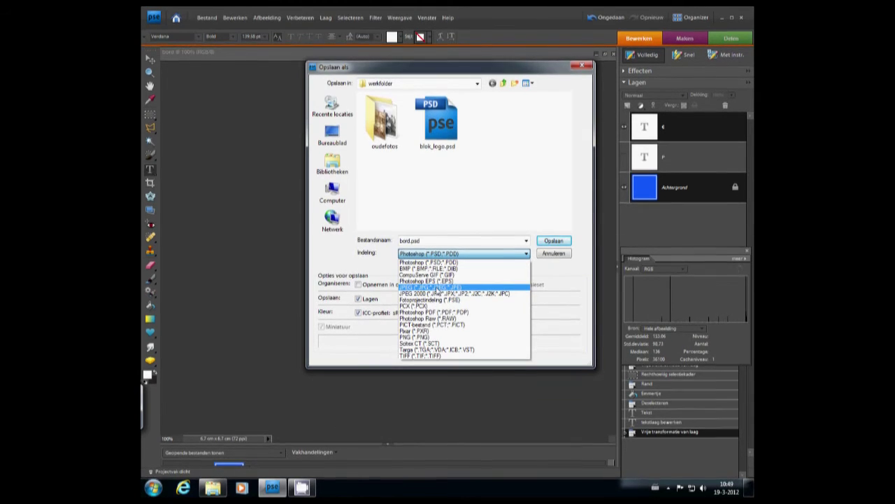
pyautogui.click(435, 288)
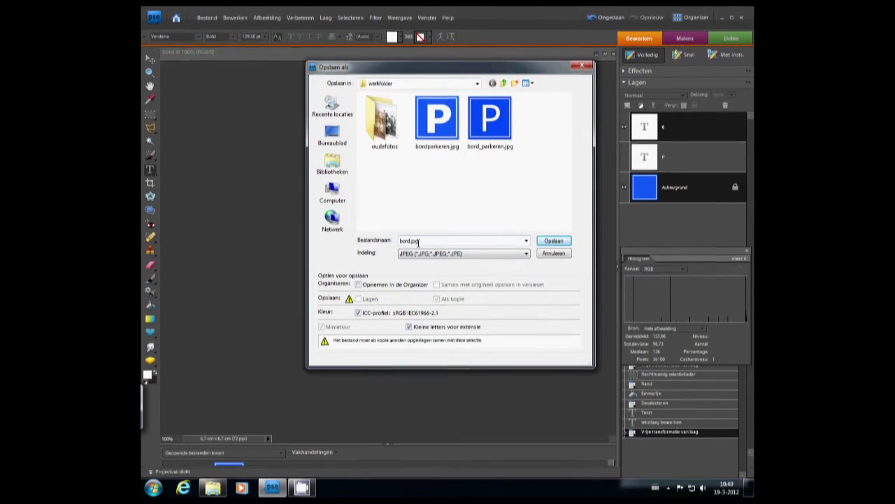
pyautogui.doubleClick(412, 240)
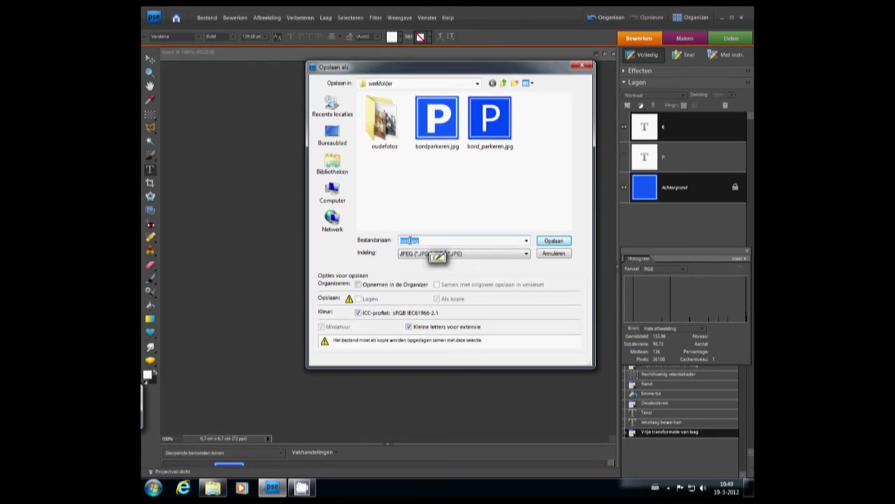
pyautogui.click(428, 228)
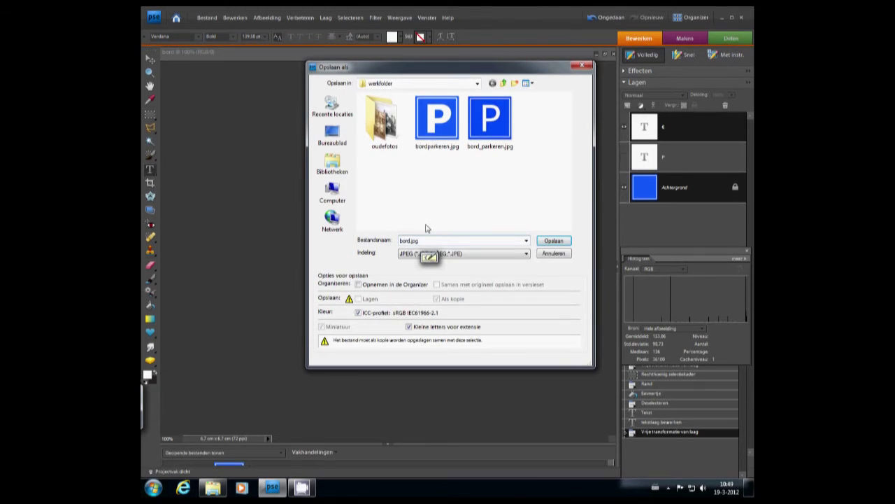
pyautogui.write('eurb')
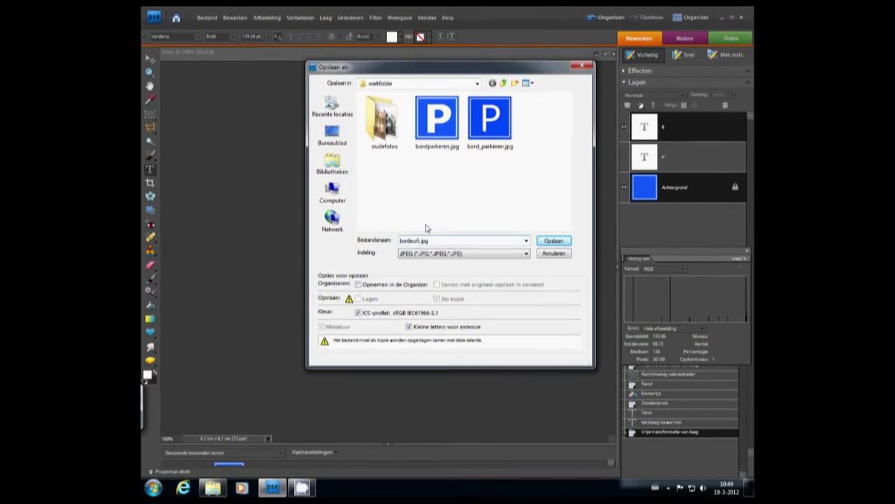
pyautogui.click(556, 244)
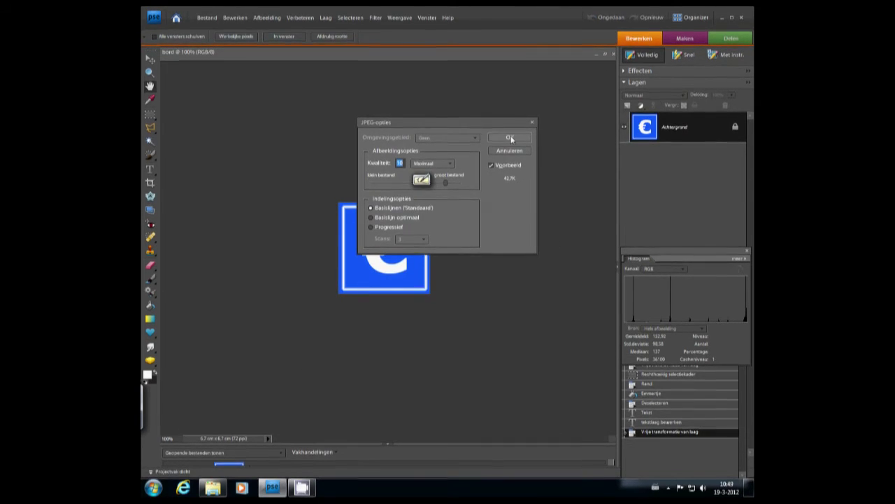
pyautogui.click(510, 139)
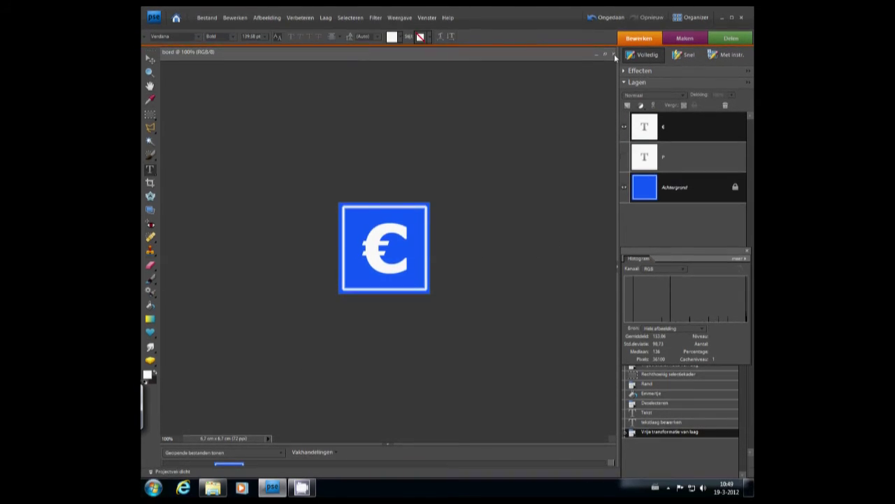
# Step: Close the sign document with its changes saved as bord.psd, and clear the rectangular selection in parkeren1.jpg
pyautogui.click(615, 55)
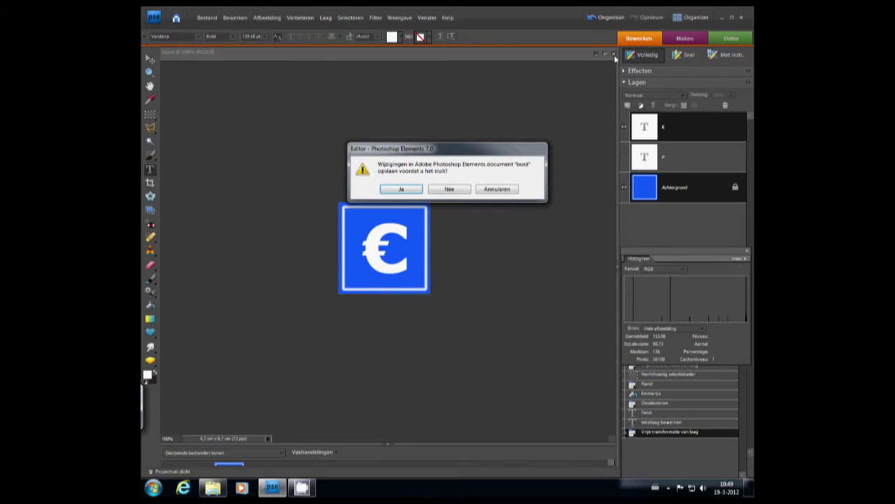
pyautogui.click(403, 191)
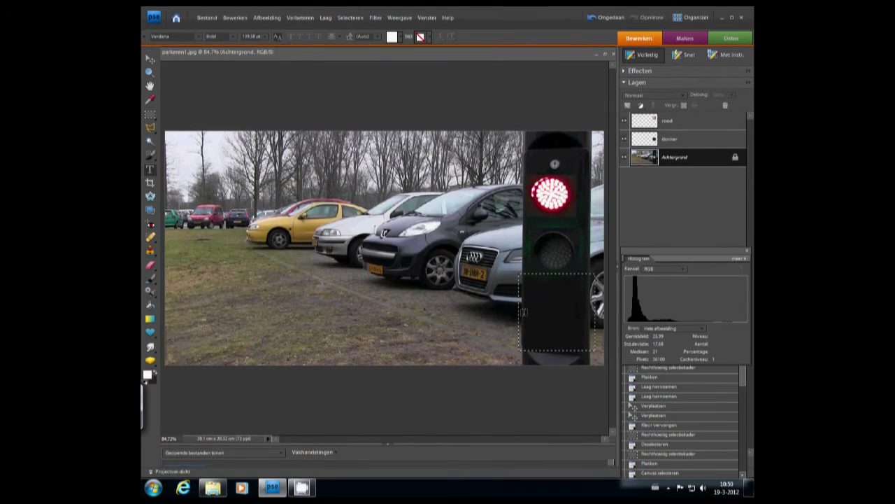
pyautogui.click(150, 114)
pyautogui.click(178, 117)
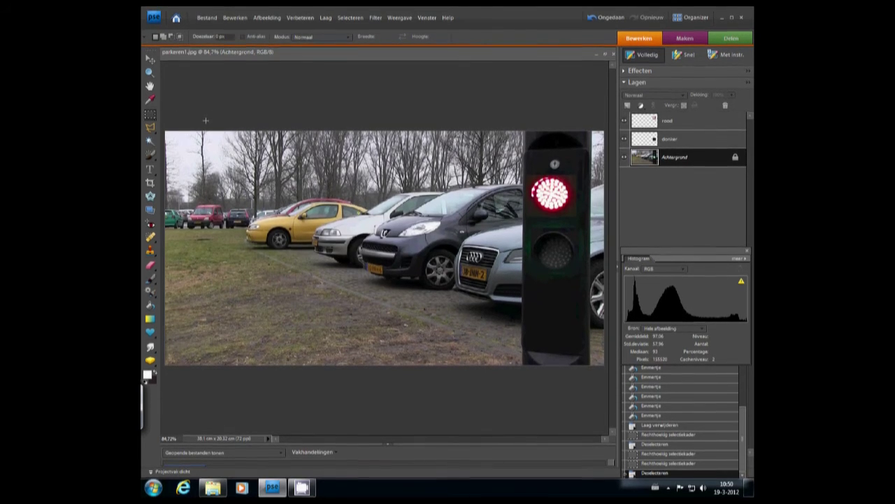
# Step: Open the P sign image bordparkeren.jpg from werkfolder
pyautogui.click(207, 17)
pyautogui.click(216, 40)
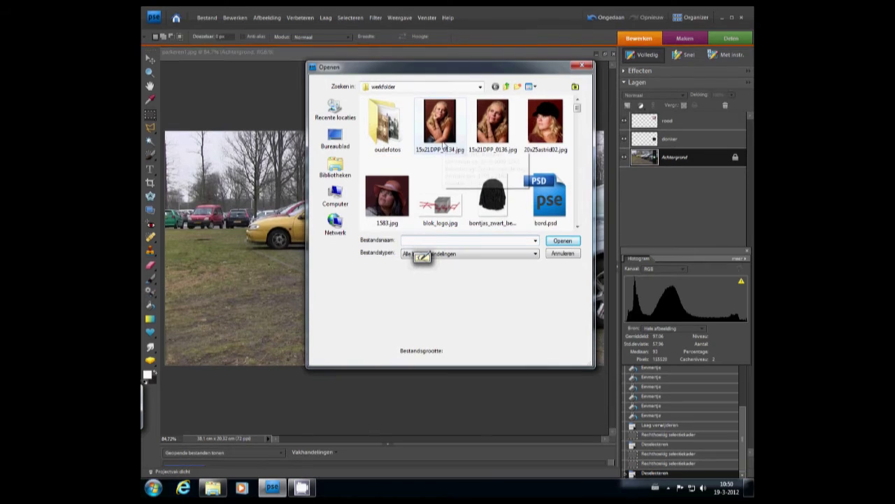
pyautogui.click(441, 140)
pyautogui.press('p')
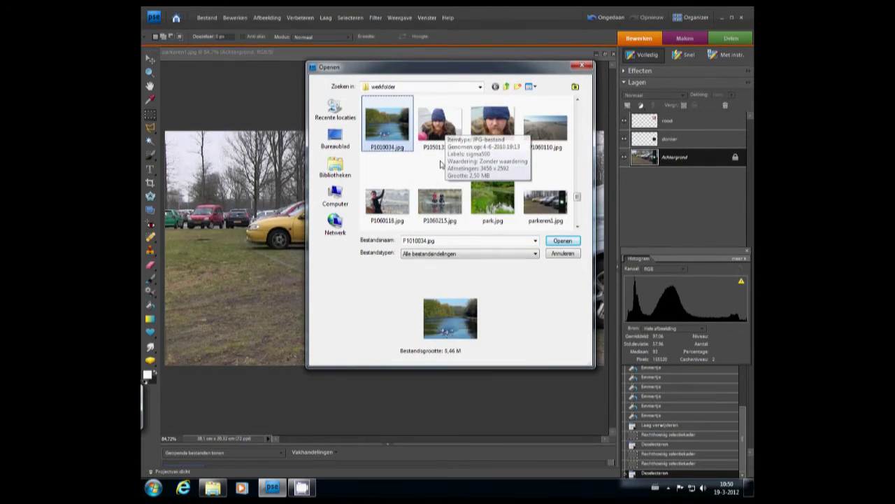
pyautogui.press('p')
pyautogui.press('p')
pyautogui.press('p')
pyautogui.press('p')
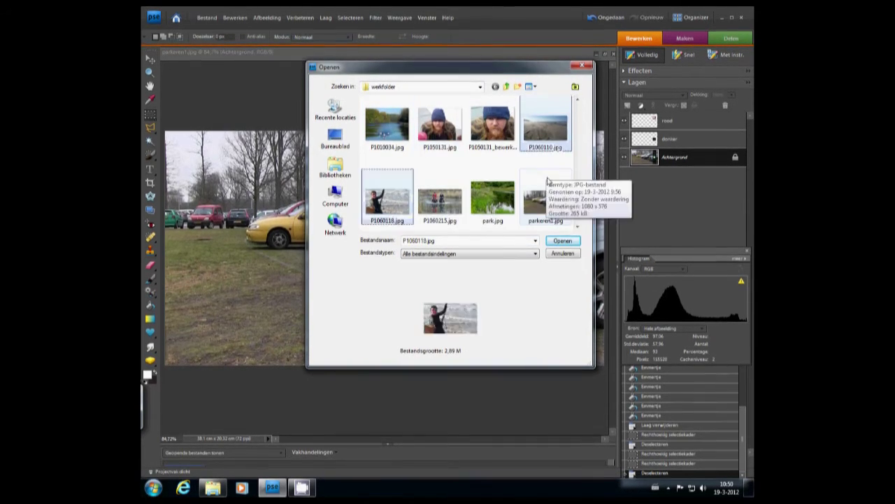
pyautogui.press('p')
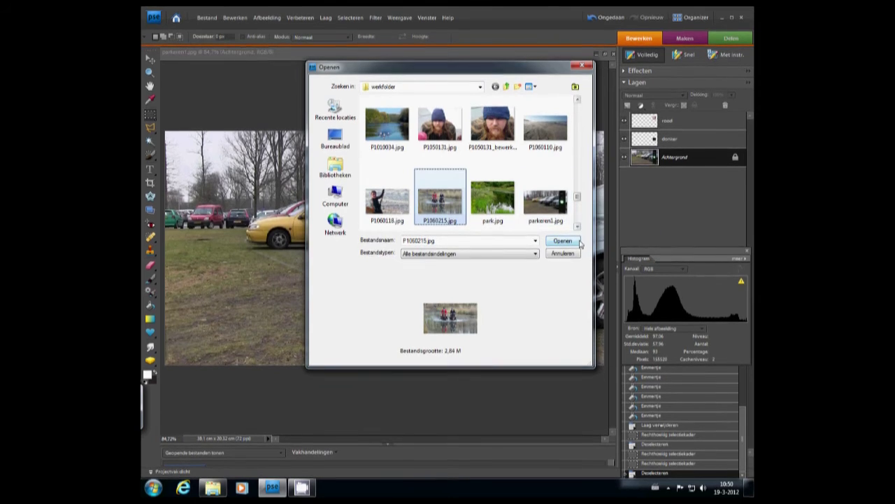
pyautogui.scroll(-1, 564, 217)
pyautogui.scroll(6, 564, 214)
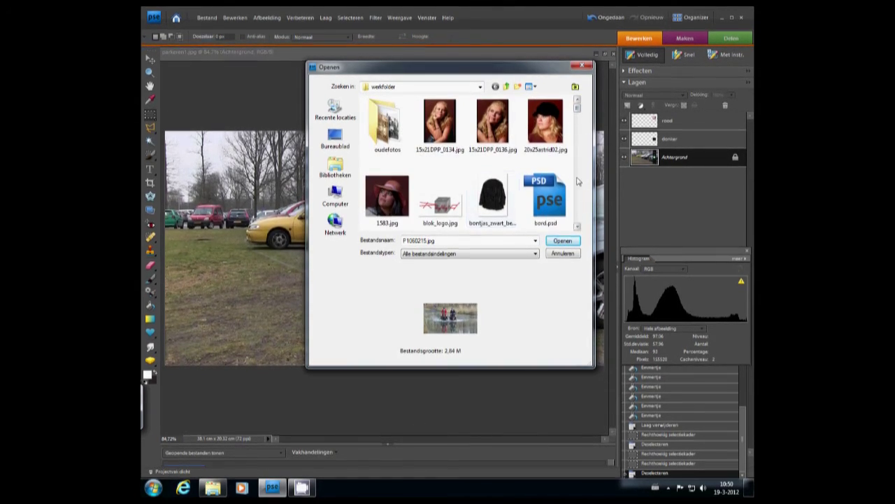
pyautogui.scroll(-1, 571, 221)
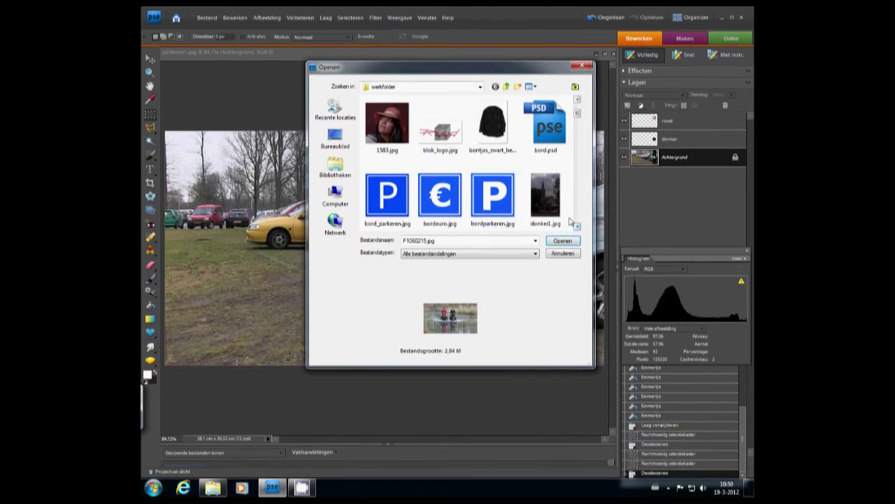
pyautogui.click(493, 214)
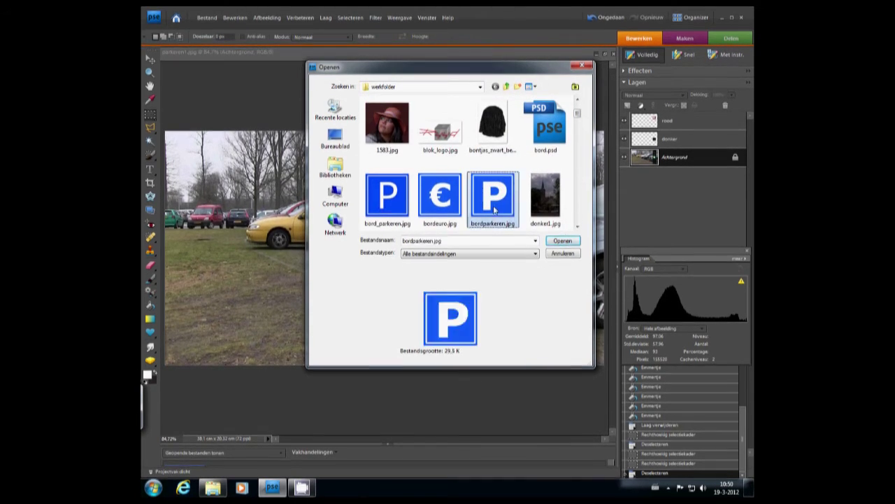
pyautogui.click(564, 241)
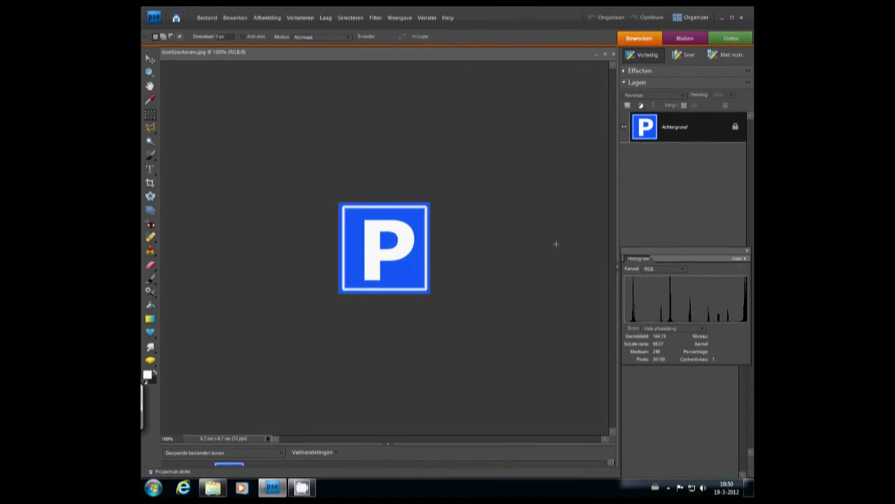
# Step: Copy the entire P sign from bordparkeren.jpg and paste it into parkeren1.jpg
pyautogui.click(350, 17)
pyautogui.click(353, 28)
pyautogui.click(236, 19)
pyautogui.click(261, 101)
pyautogui.click(426, 18)
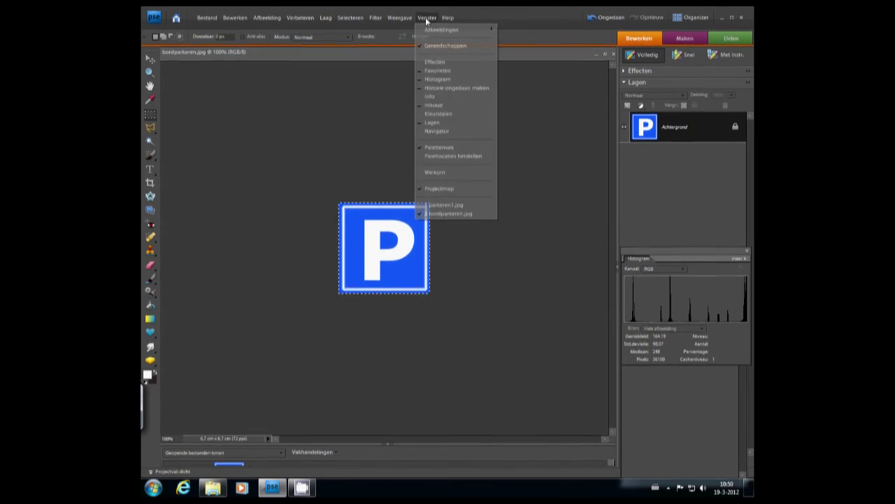
pyautogui.click(451, 205)
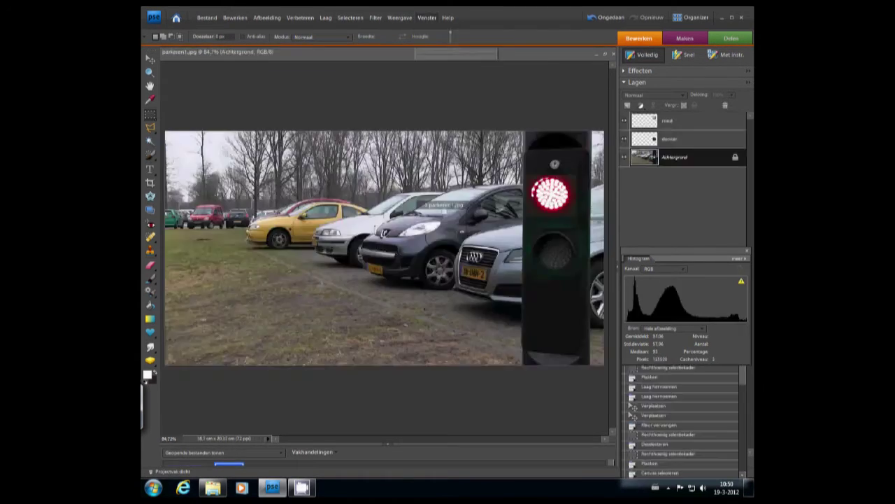
pyautogui.click(237, 20)
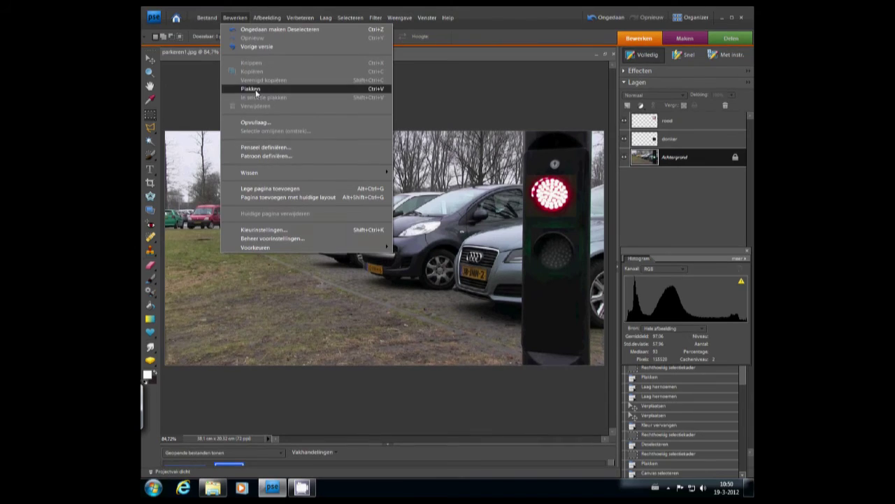
pyautogui.click(251, 89)
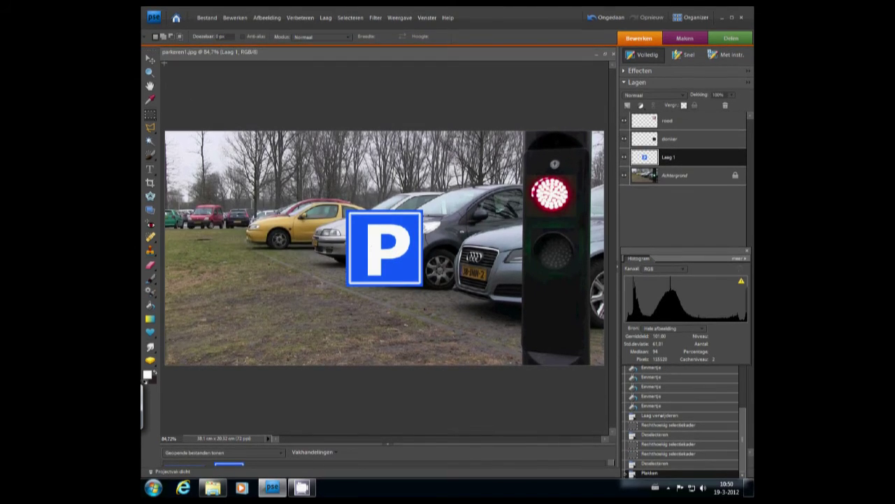
# Step: Move the pasted P sign onto the traffic light's lower housing and rename its layer parkeren
pyautogui.press('v')
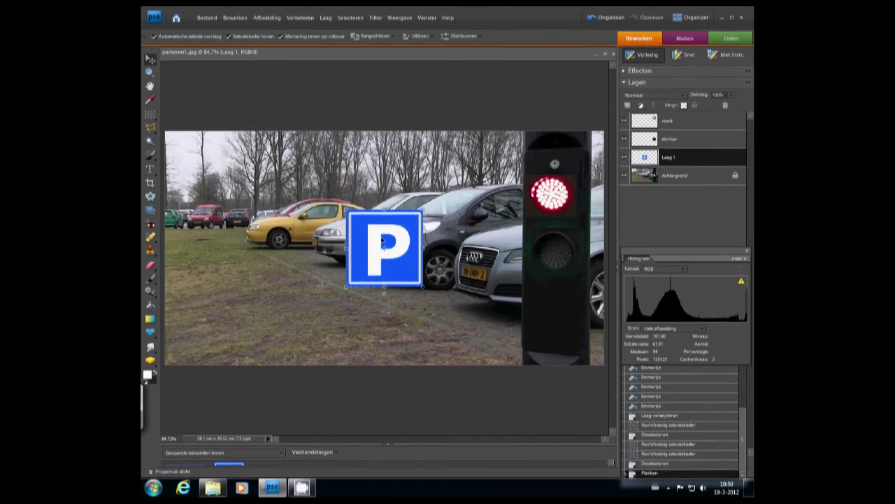
pyautogui.moveTo(375, 235); pyautogui.dragTo(541, 305)
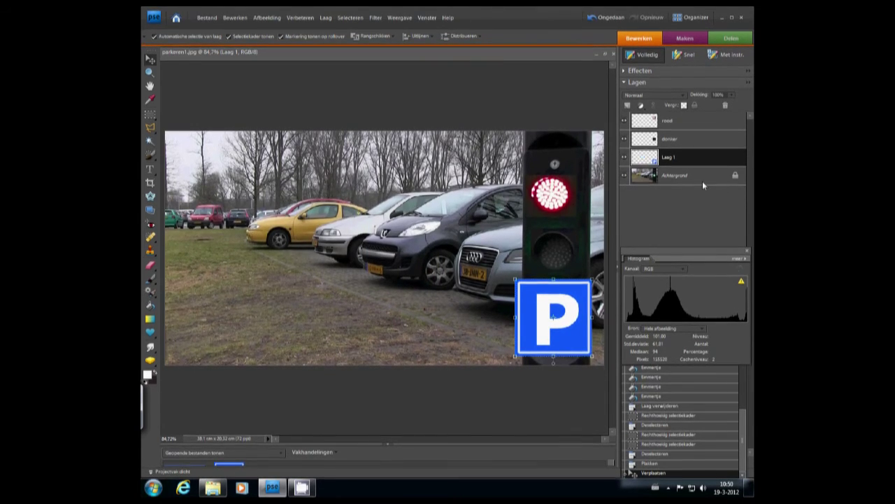
pyautogui.doubleClick(671, 158)
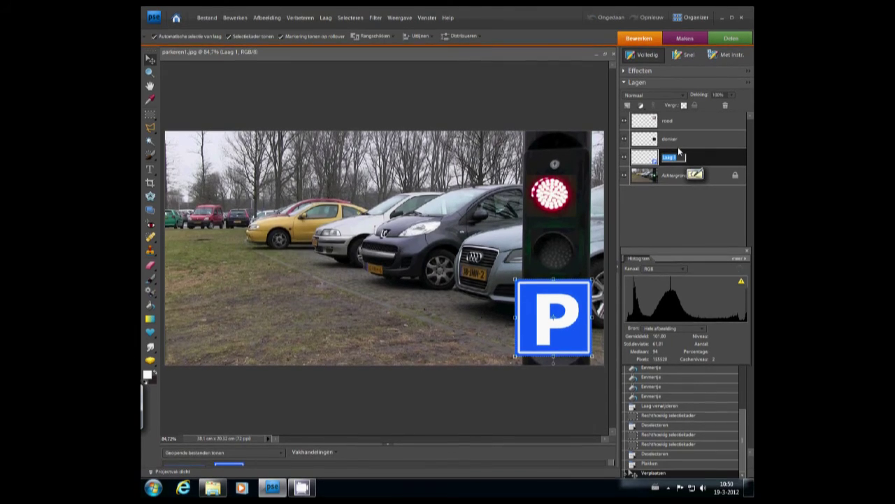
pyautogui.write('par')
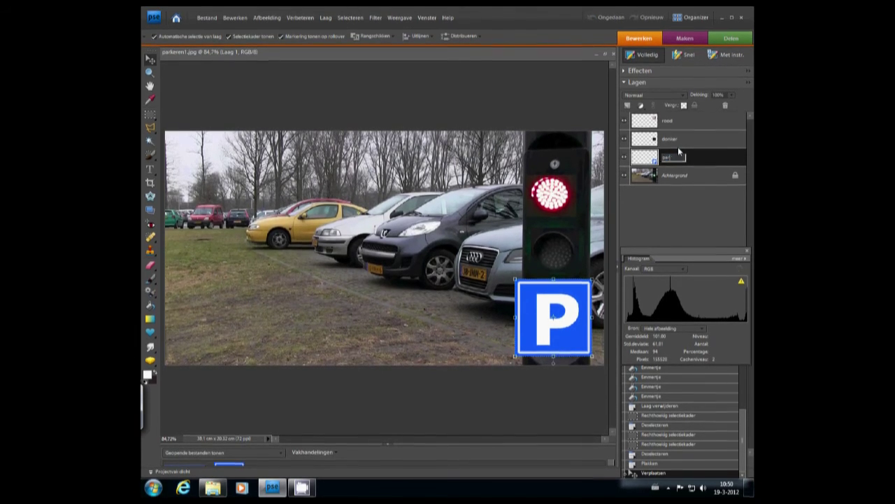
pyautogui.write('keren')
pyautogui.press('Return')
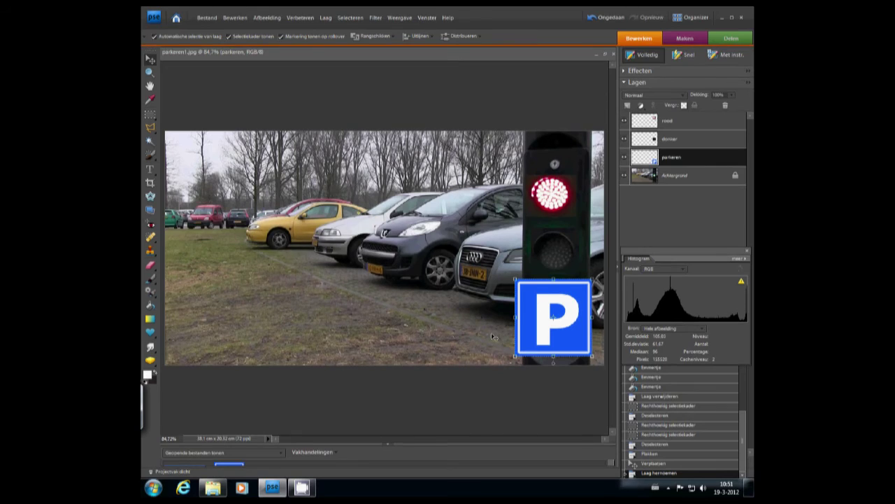
# Step: Distort the P sign with Vervormen by shifting its two right corners slightly, and nudge the sign to the right over the housing
pyautogui.click(236, 18)
pyautogui.moveTo(267, 19)
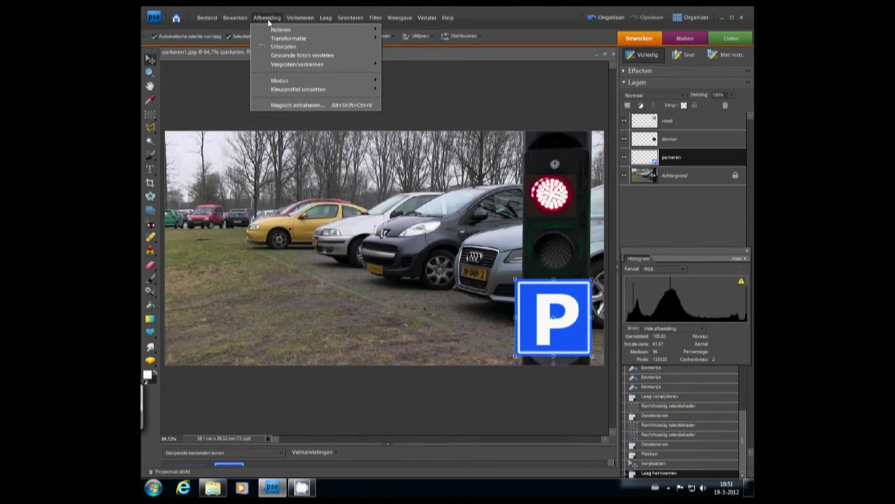
pyautogui.moveTo(283, 37)
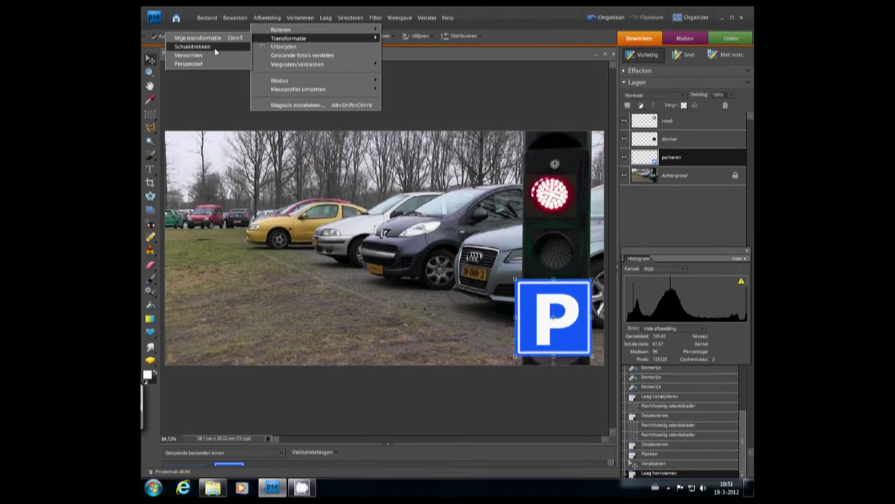
pyautogui.click(206, 55)
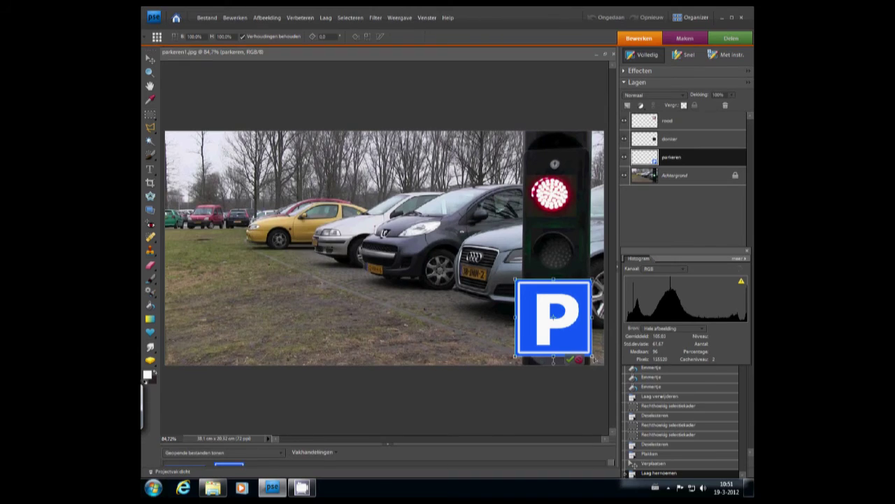
pyautogui.moveTo(595, 359); pyautogui.dragTo(593, 362)
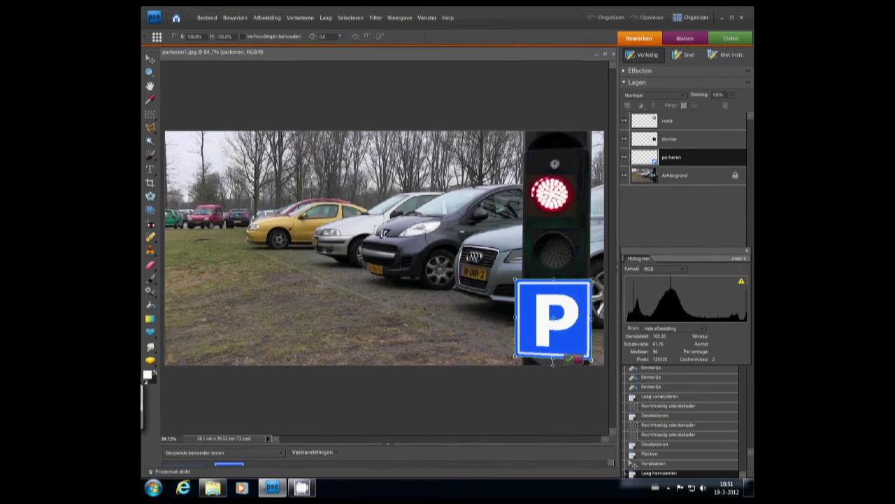
pyautogui.moveTo(591, 279); pyautogui.dragTo(593, 281)
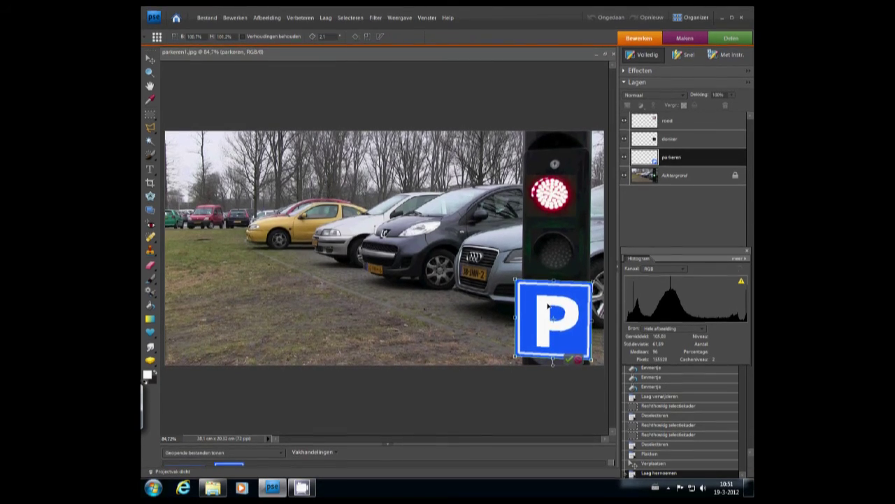
pyautogui.moveTo(548, 306); pyautogui.dragTo(547, 297)
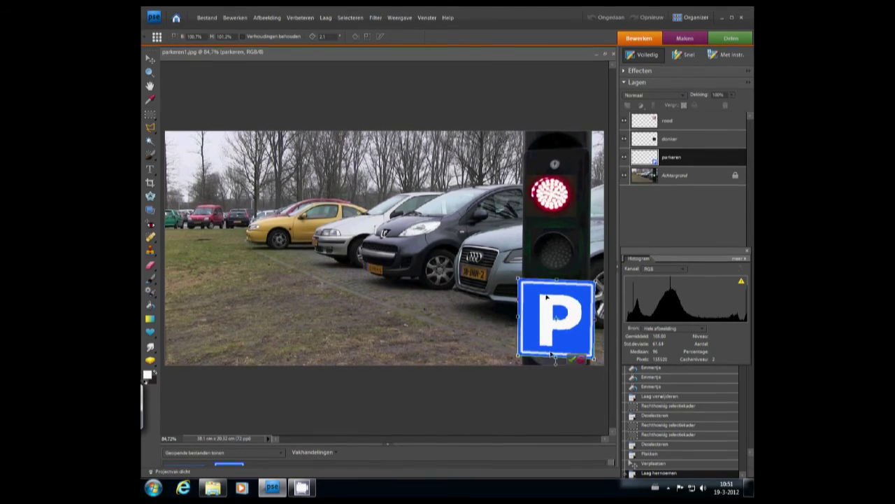
# Step: Shrink the P sign to about 99.4% width and 94.4% height, adjust its lower right corner and apply the transformation
pyautogui.press('Return')
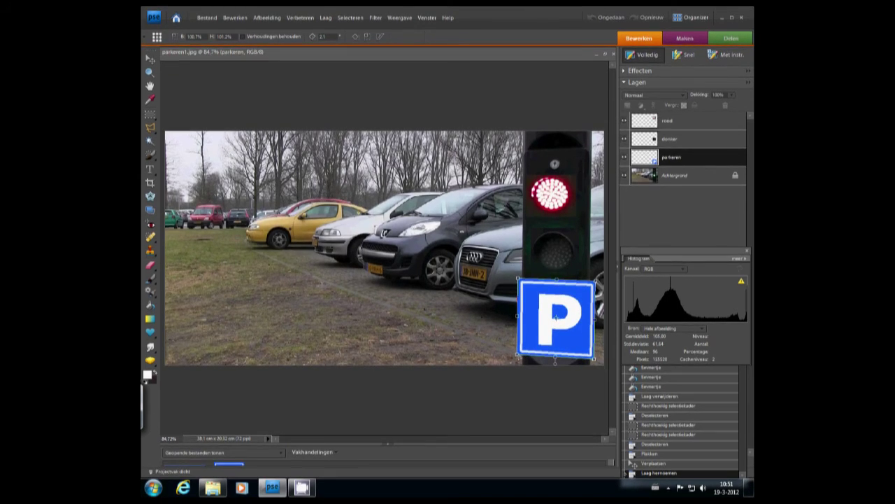
pyautogui.click(595, 361)
pyautogui.moveTo(595, 361); pyautogui.dragTo(554, 355)
pyautogui.press('Return')
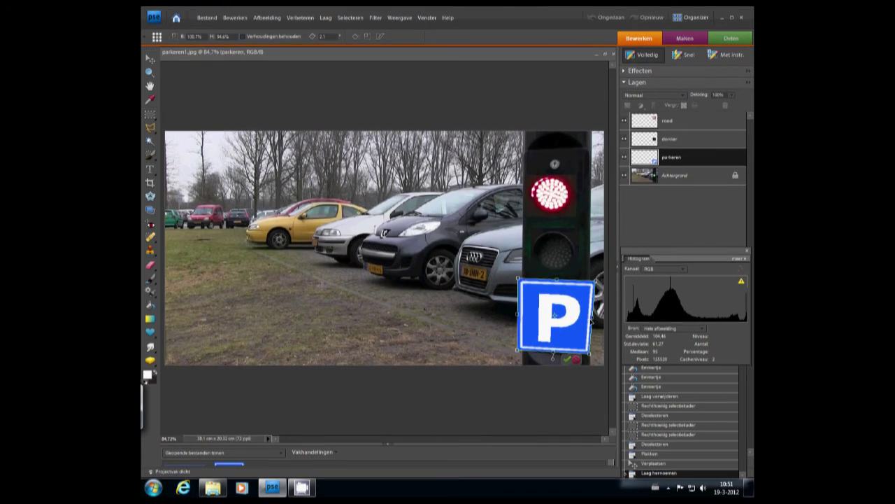
pyautogui.moveTo(593, 319); pyautogui.dragTo(594, 320)
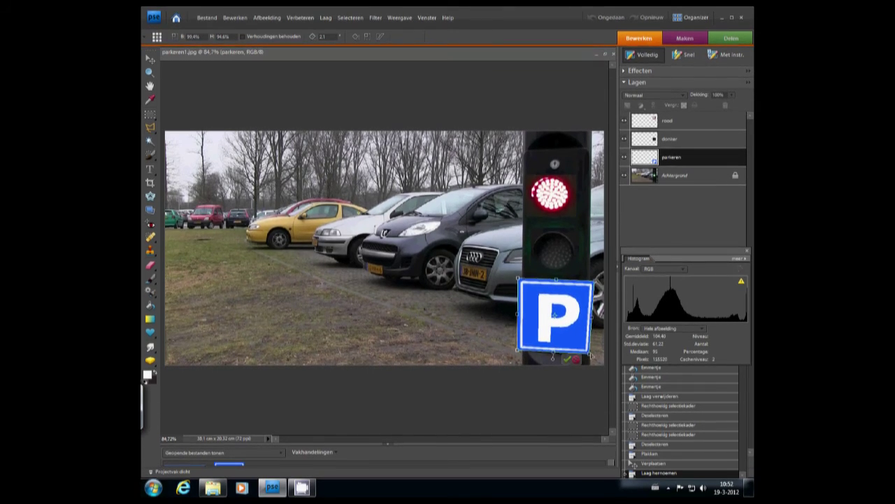
pyautogui.moveTo(596, 355); pyautogui.dragTo(595, 356)
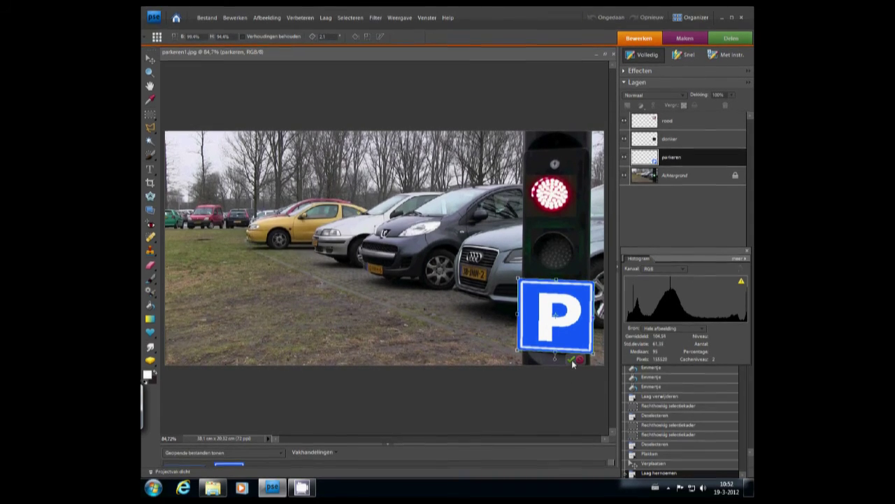
pyautogui.click(571, 360)
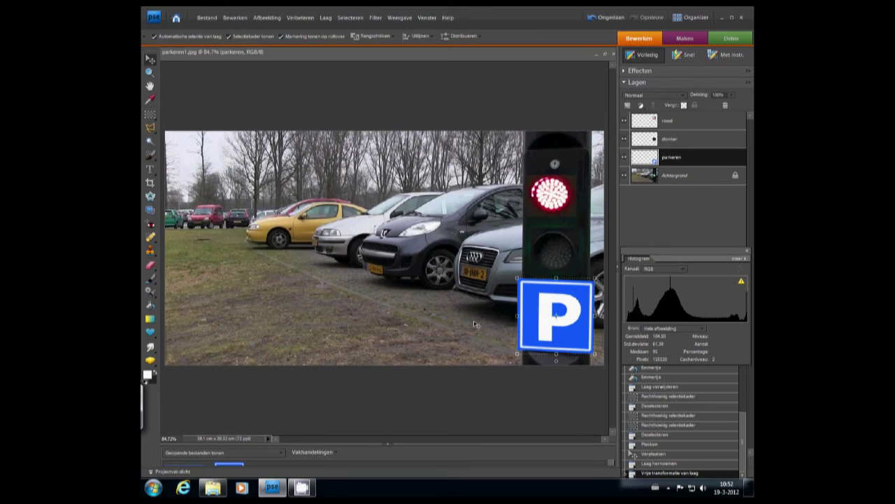
# Step: Open the € sign image bordeuro.jpg from werkfolder
pyautogui.click(207, 18)
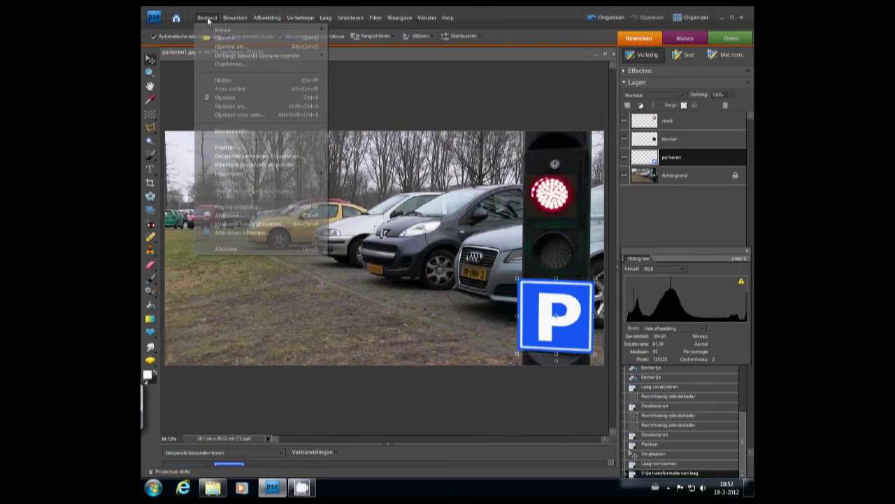
pyautogui.click(217, 39)
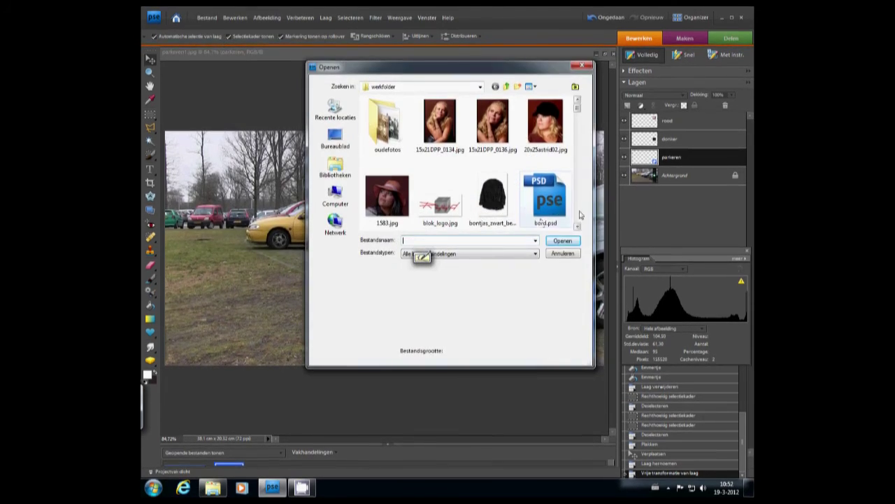
pyautogui.click(578, 226)
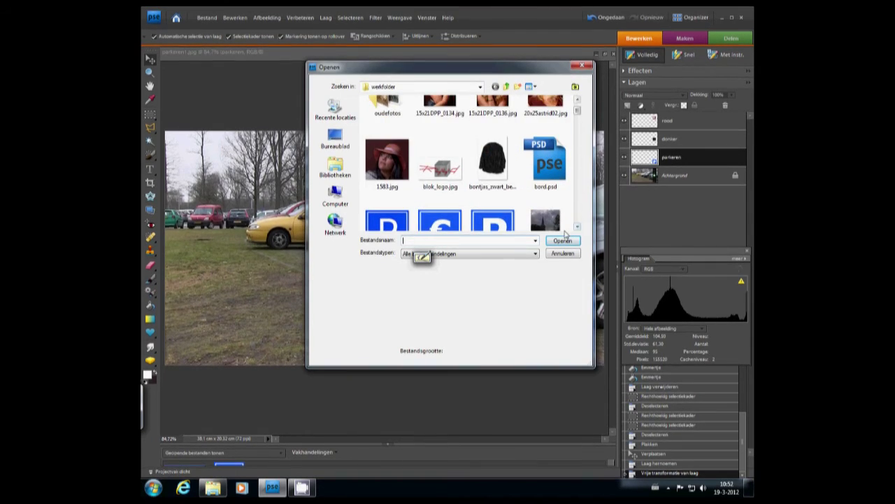
pyautogui.scroll(-1, 565, 231)
pyautogui.click(449, 202)
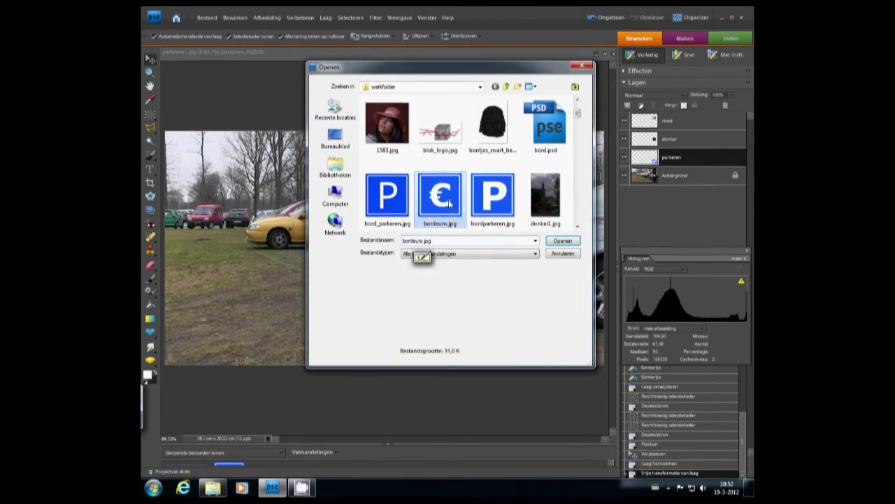
pyautogui.doubleClick(448, 201)
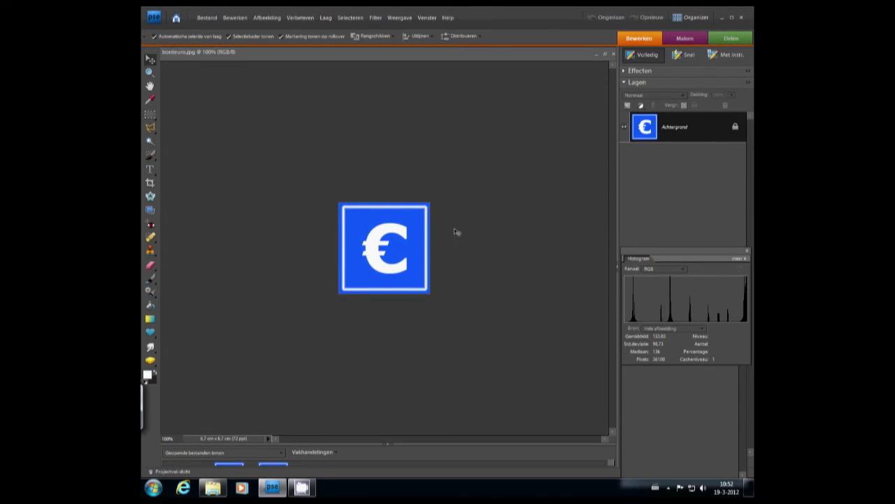
# Step: Copy the entire € sign from bordeuro.jpg and paste it into parkeren1.jpg
pyautogui.click(350, 19)
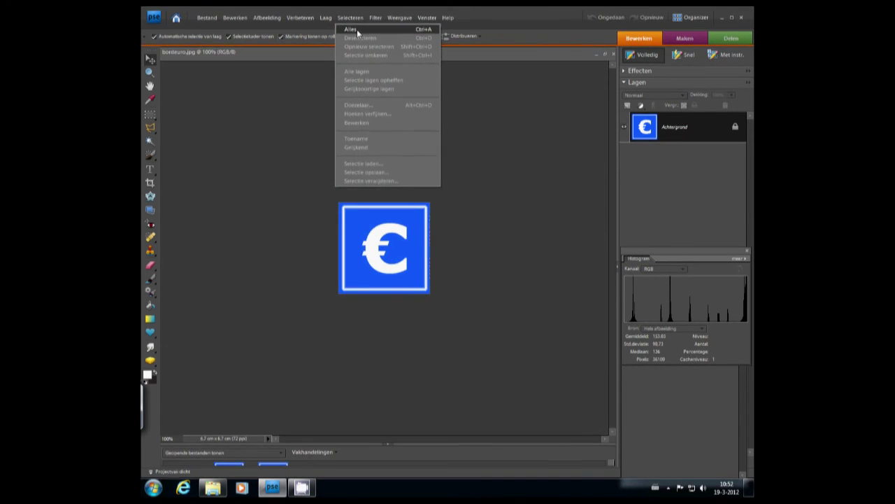
pyautogui.click(357, 29)
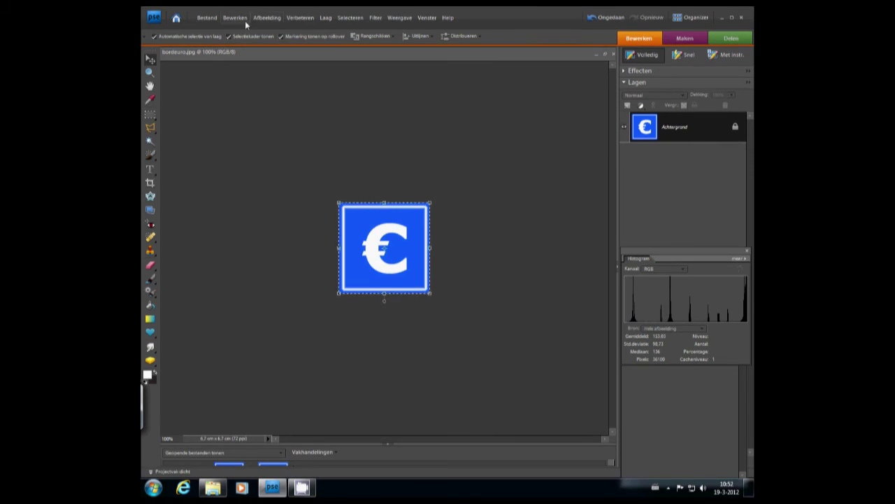
pyautogui.click(236, 19)
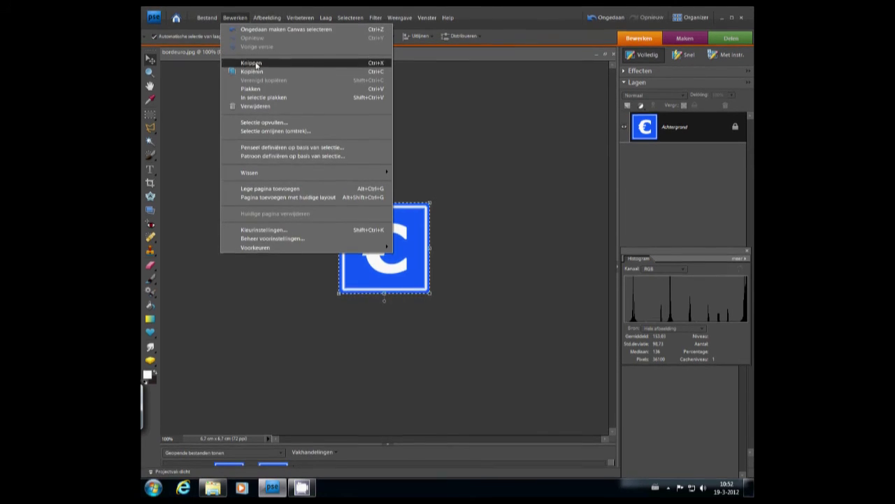
pyautogui.click(253, 71)
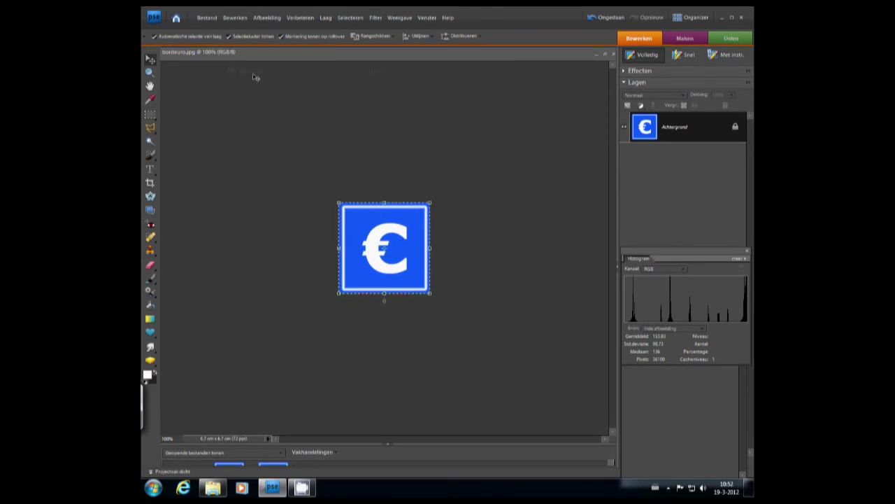
pyautogui.click(430, 19)
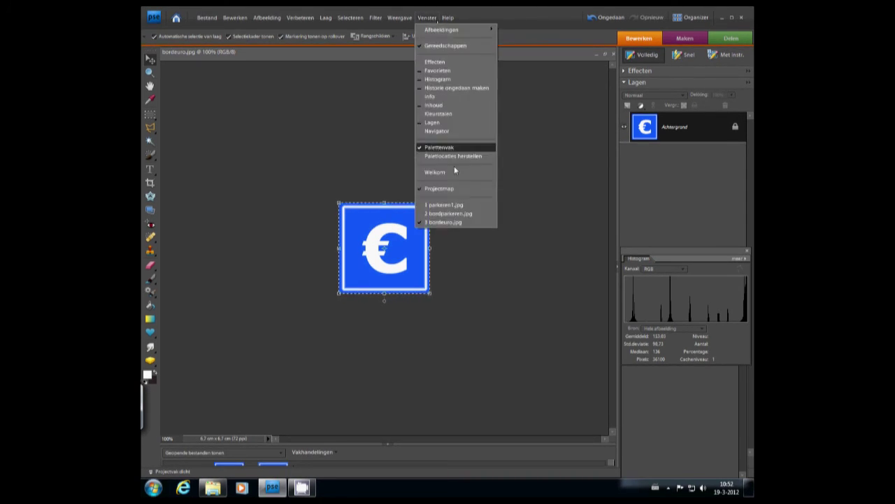
pyautogui.click(450, 205)
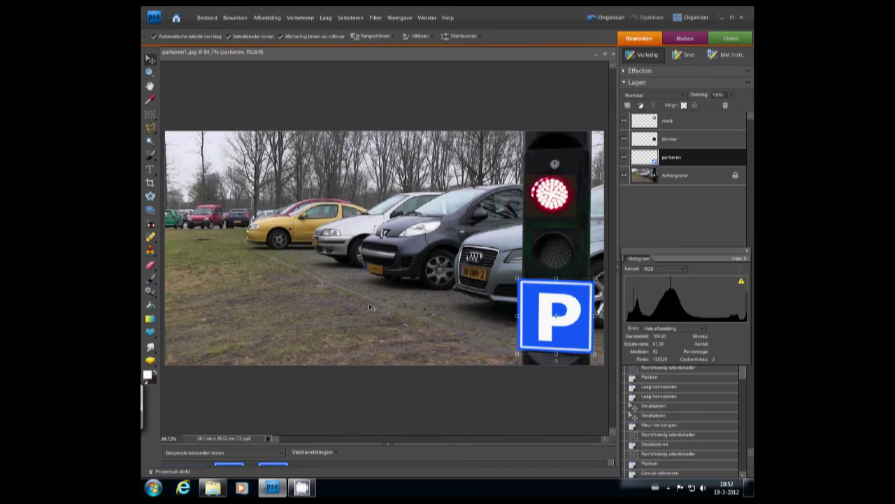
pyautogui.click(235, 17)
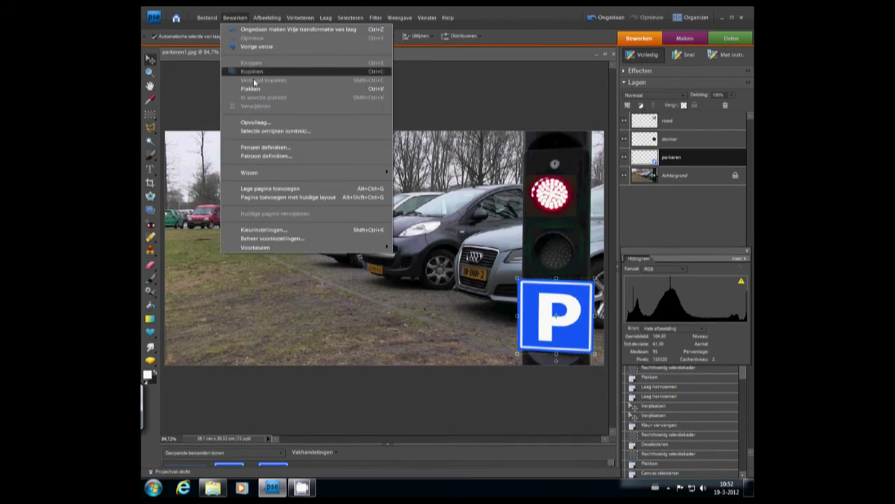
pyautogui.click(252, 88)
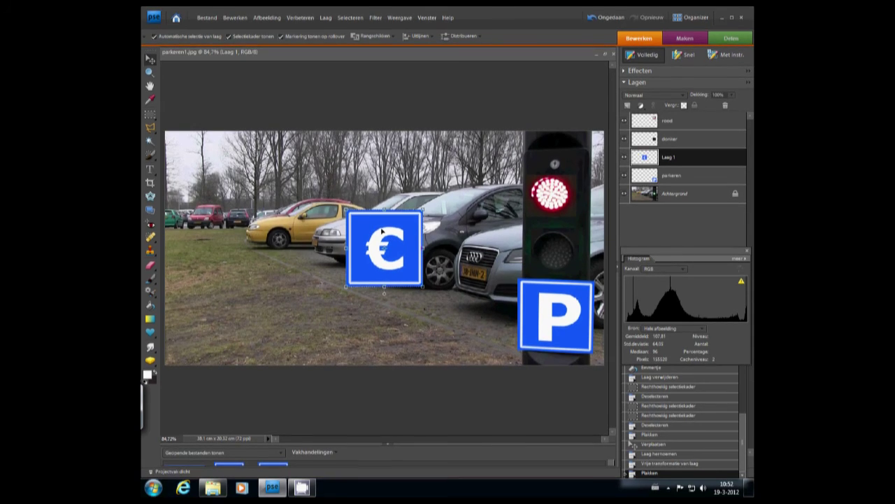
# Step: Move the € sign over the P sign on the lower housing, fit it at 97% width and 92.5% height, and apply the transformation
pyautogui.moveTo(368, 222); pyautogui.dragTo(540, 295)
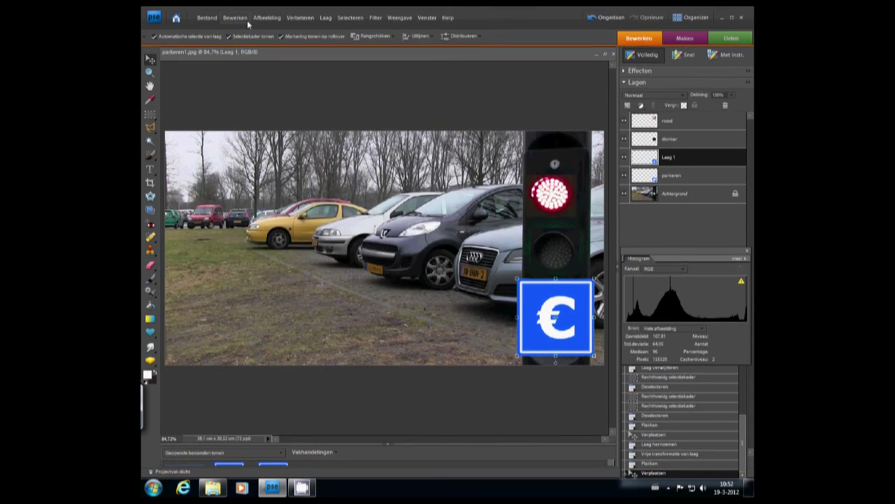
pyautogui.click(266, 18)
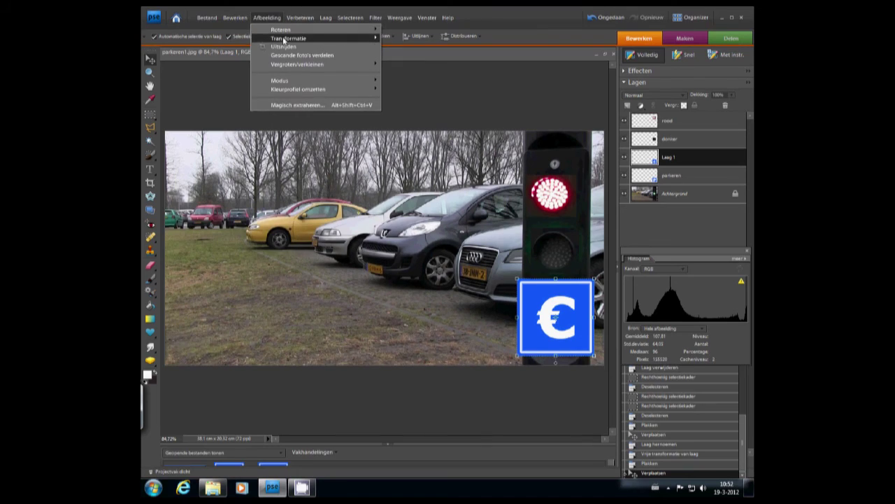
pyautogui.moveTo(284, 39)
pyautogui.click(200, 56)
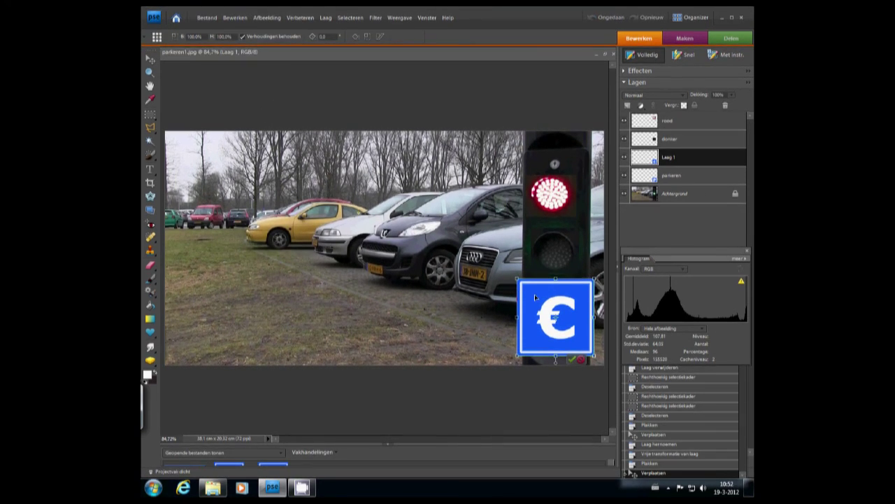
pyautogui.moveTo(536, 297); pyautogui.dragTo(540, 299)
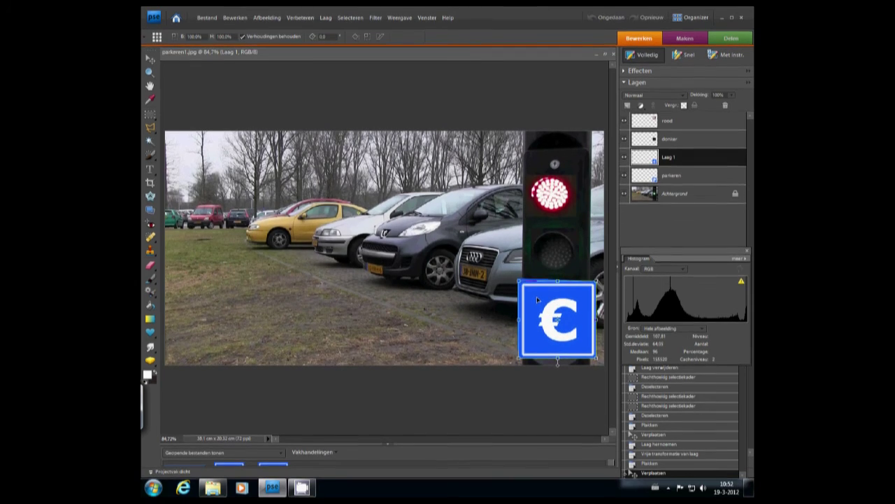
pyautogui.moveTo(529, 338); pyautogui.dragTo(528, 335)
pyautogui.moveTo(596, 356); pyautogui.dragTo(596, 353)
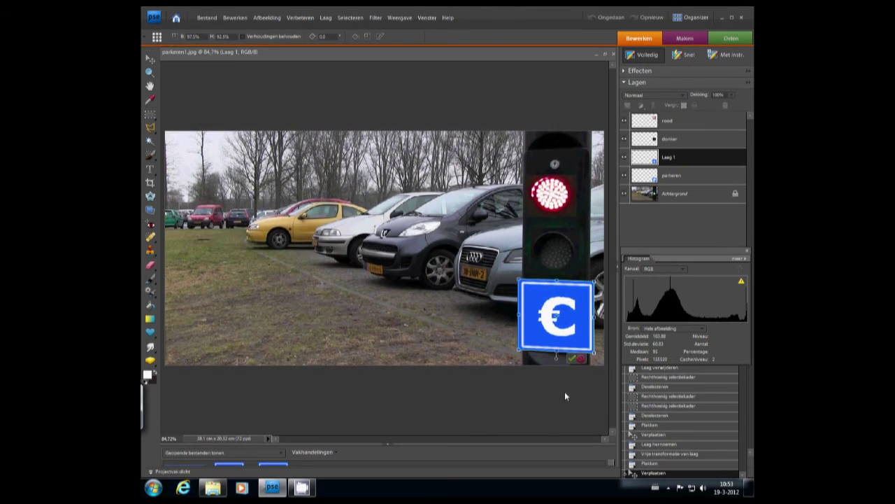
pyautogui.press('Return')
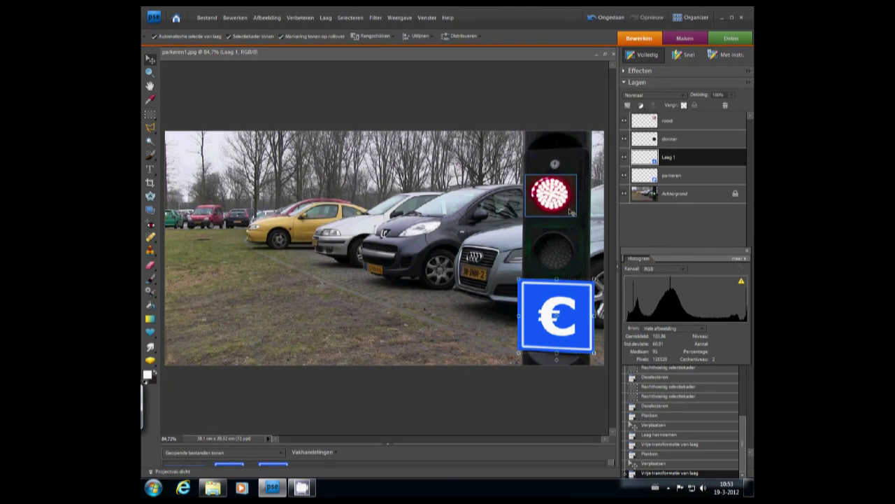
# Step: Rename the € sign's layer to betalen
pyautogui.doubleClick(672, 160)
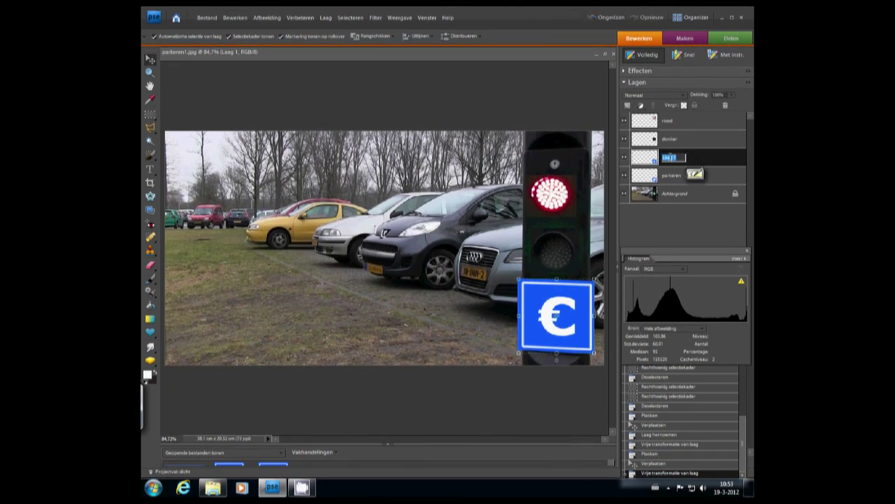
pyautogui.write('bal')
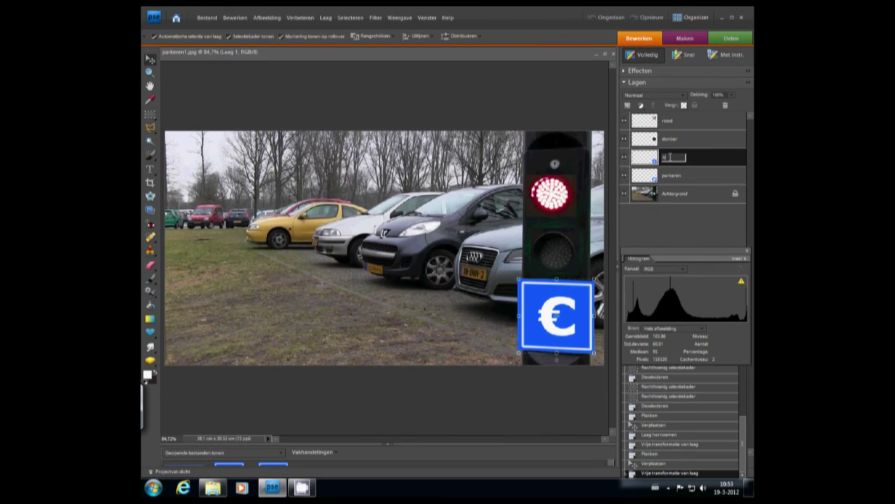
pyautogui.write('alen')
pyautogui.press('Return')
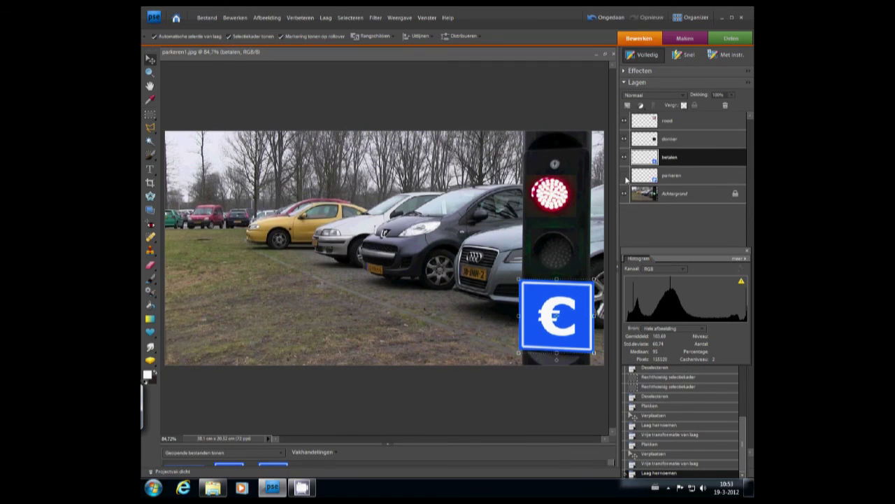
# Step: Hide the rood, donker and betalen layers and show the parkeren layer to view the green light with the P sign
pyautogui.click(625, 121)
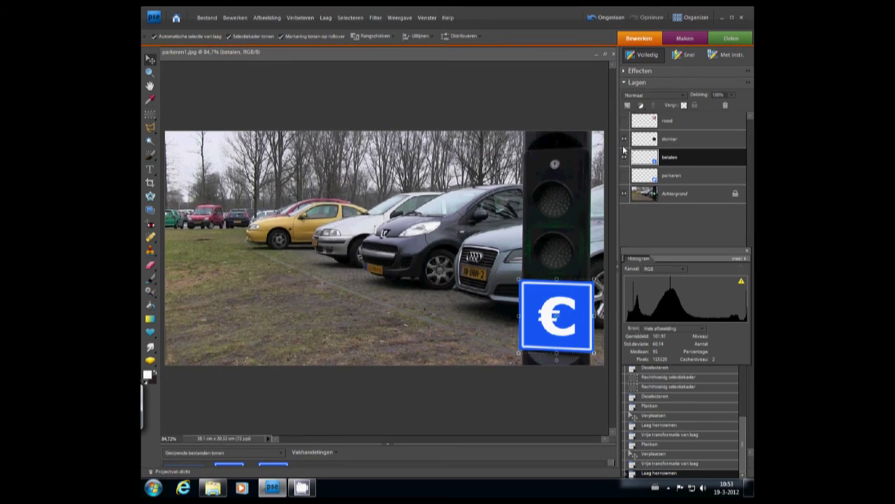
pyautogui.click(626, 140)
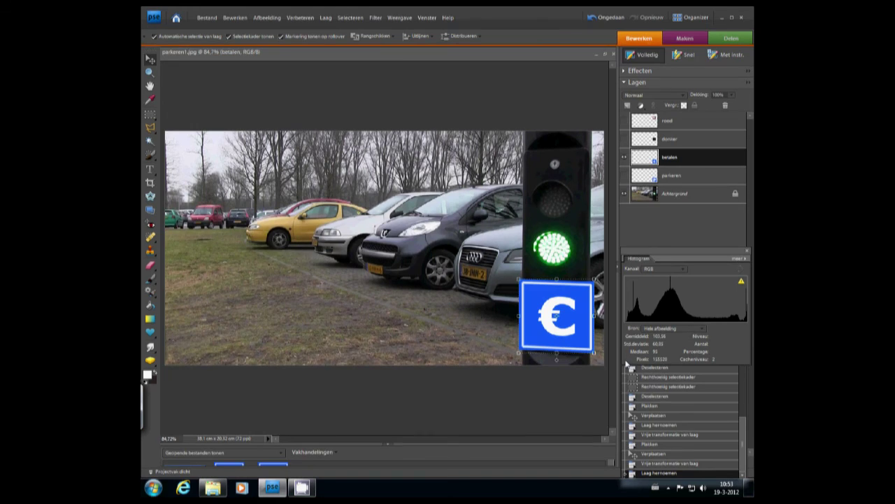
pyautogui.click(624, 156)
pyautogui.click(624, 176)
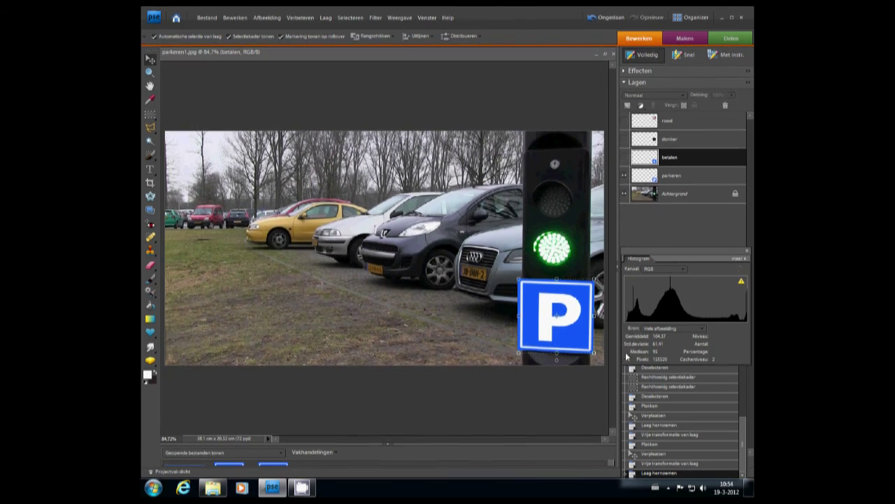
# Step: Show the betalen, rood and donker layers again to view the red light with the € sign
pyautogui.click(625, 157)
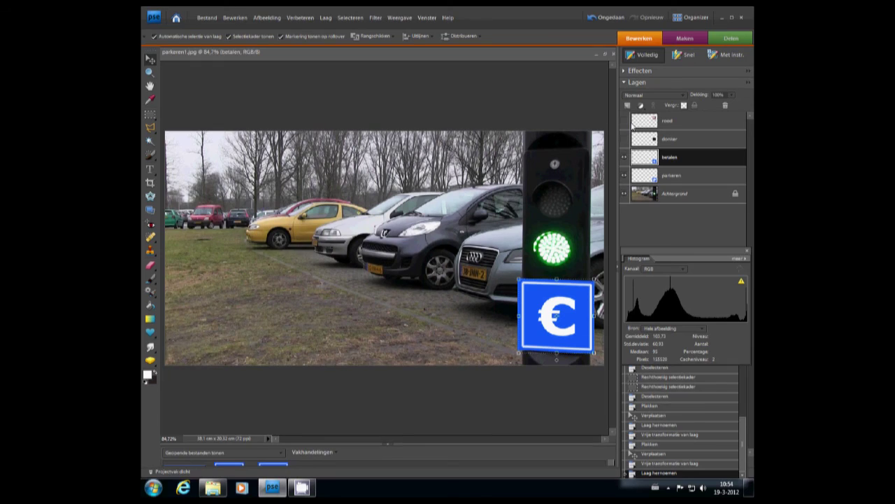
pyautogui.click(626, 120)
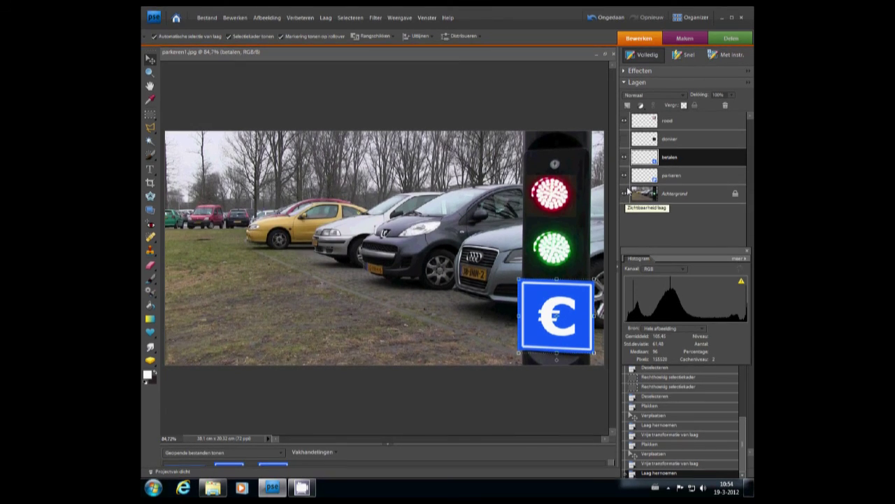
pyautogui.click(625, 139)
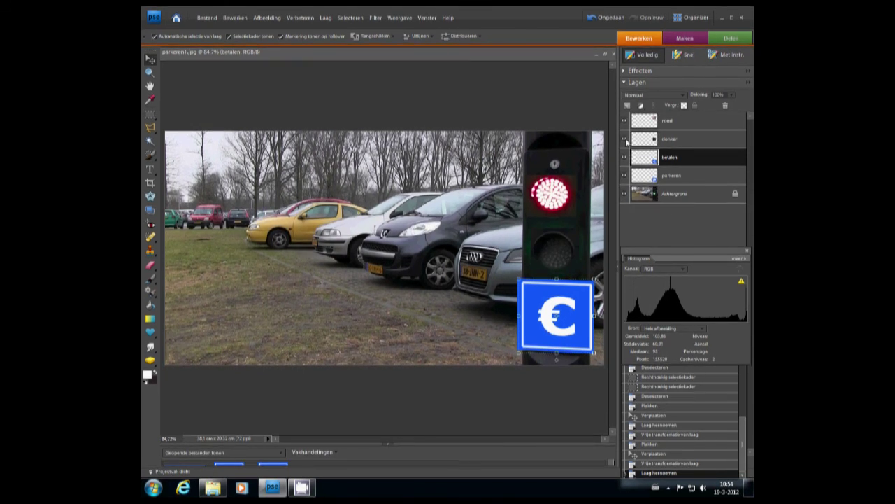